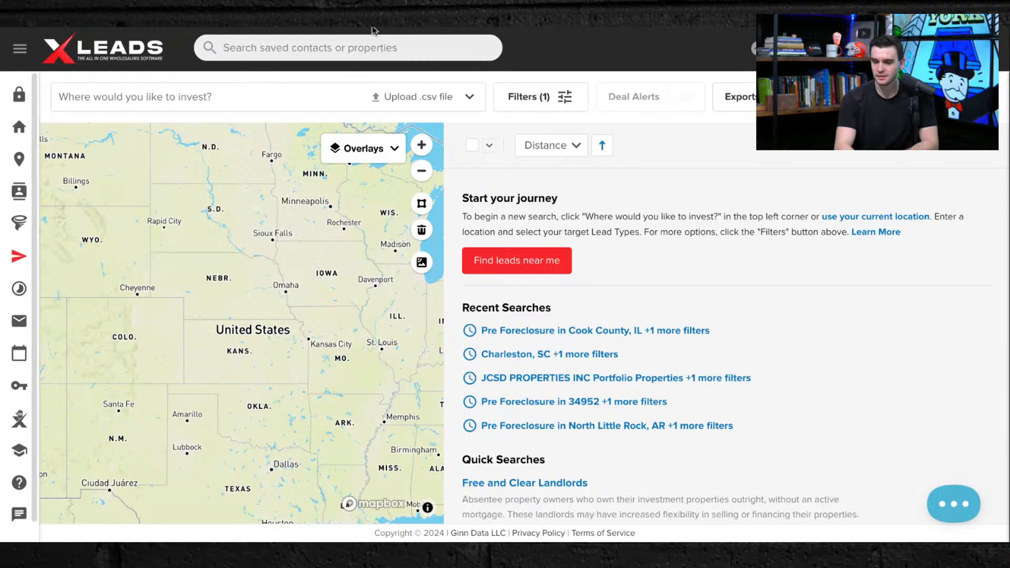
- View the dialog for uploading own leads from a .csv file, and close it without uploading anything
key("super+plus")
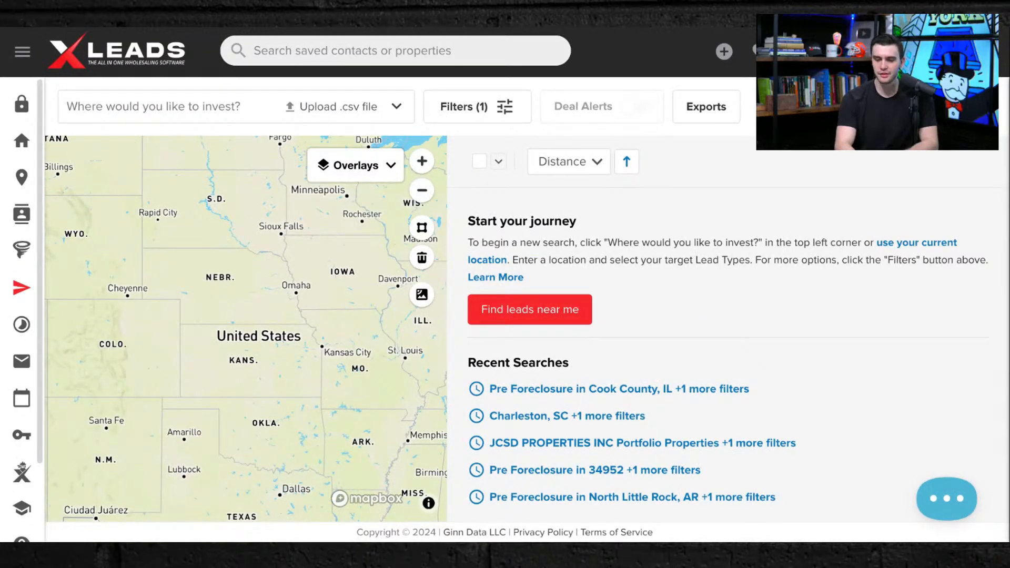
key("super+minus")
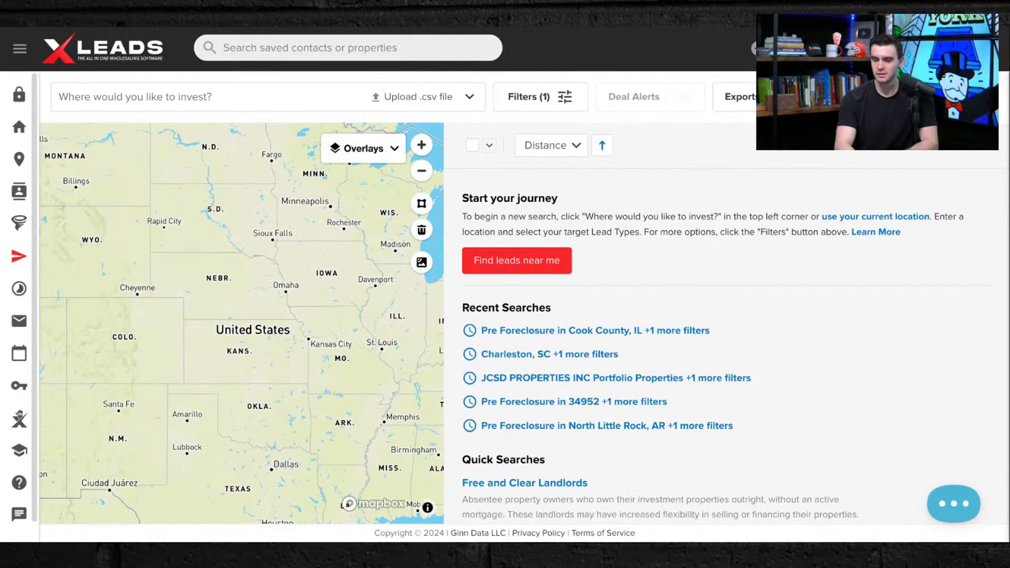
key("super+minus")
left_click(451, 92)
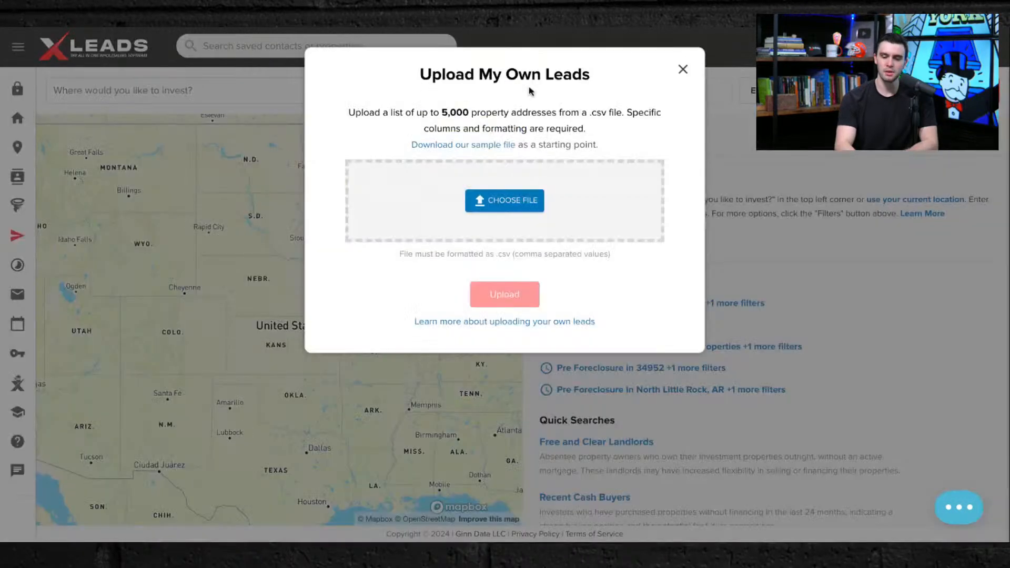
left_click(682, 69)
scroll(384, 140, "up", 2)
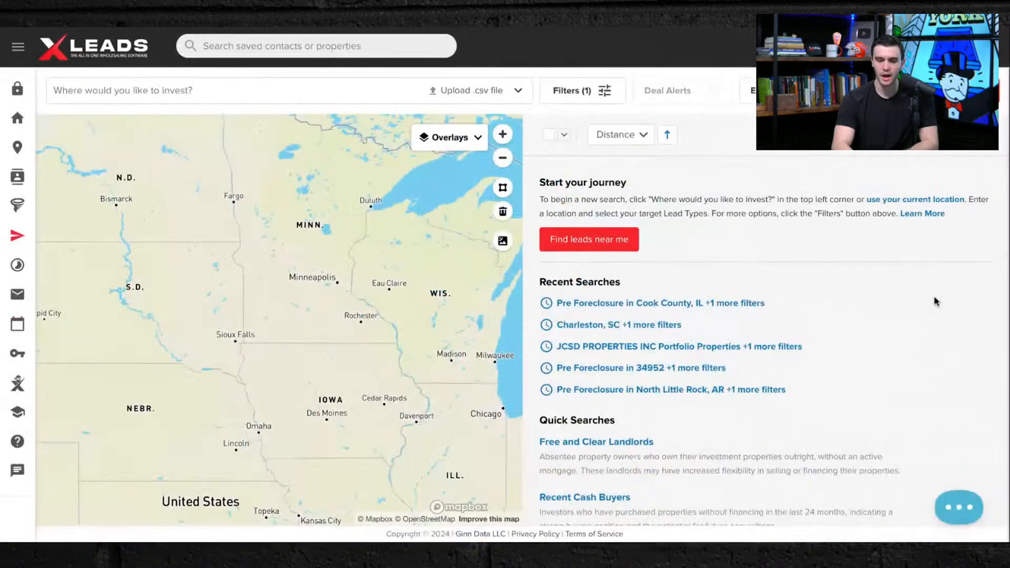
left_click(462, 93)
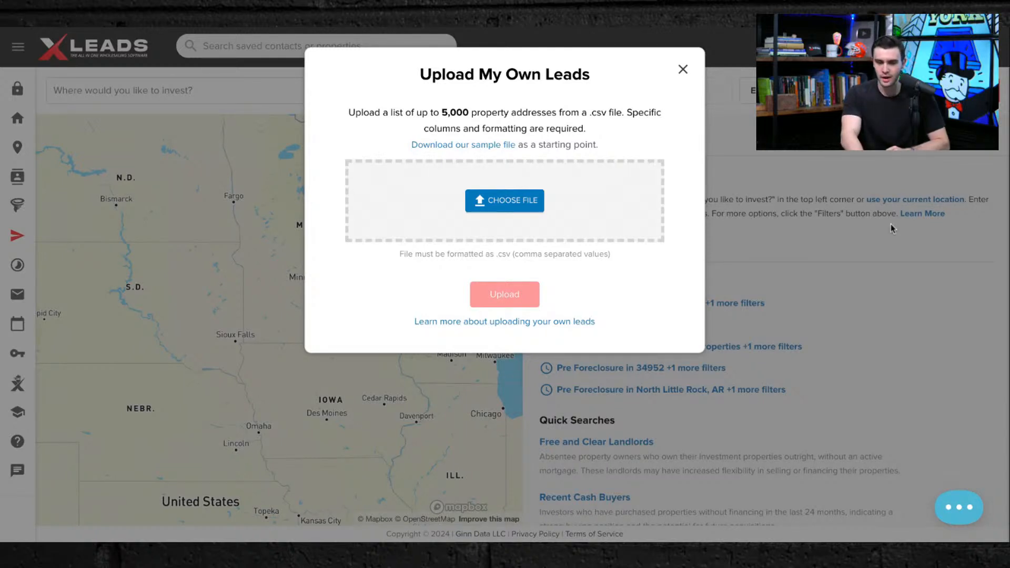
left_click(684, 73)
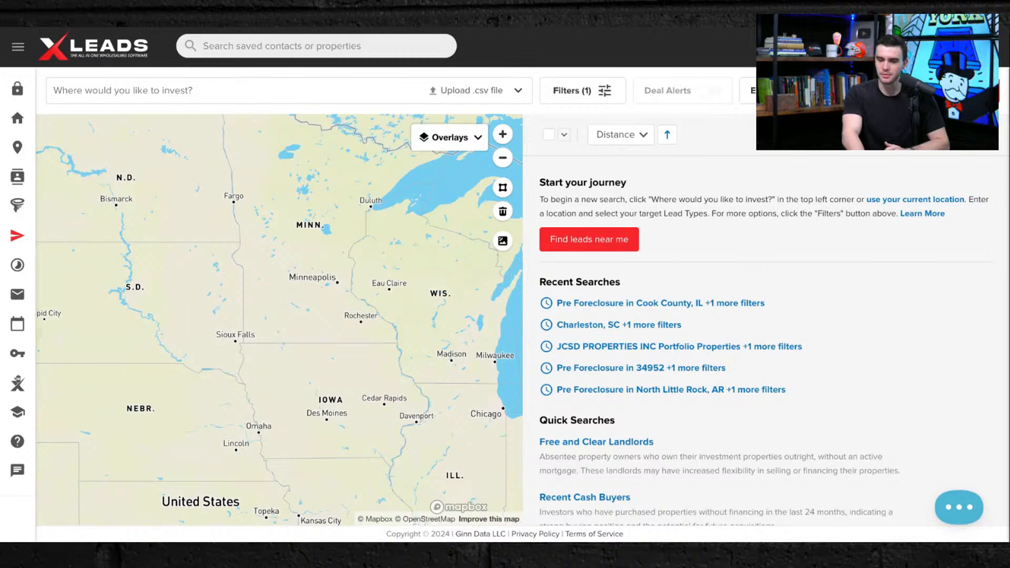
- Search for Myrtle beach as the investment location and select the city of Myrtle Beach, SC
left_click(584, 87)
left_click(610, 173)
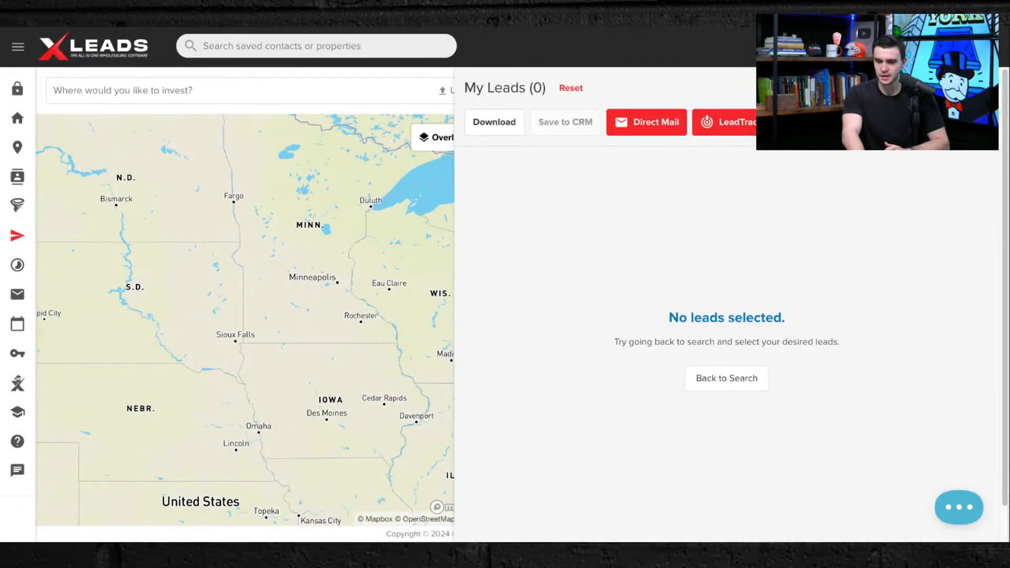
left_click(234, 98)
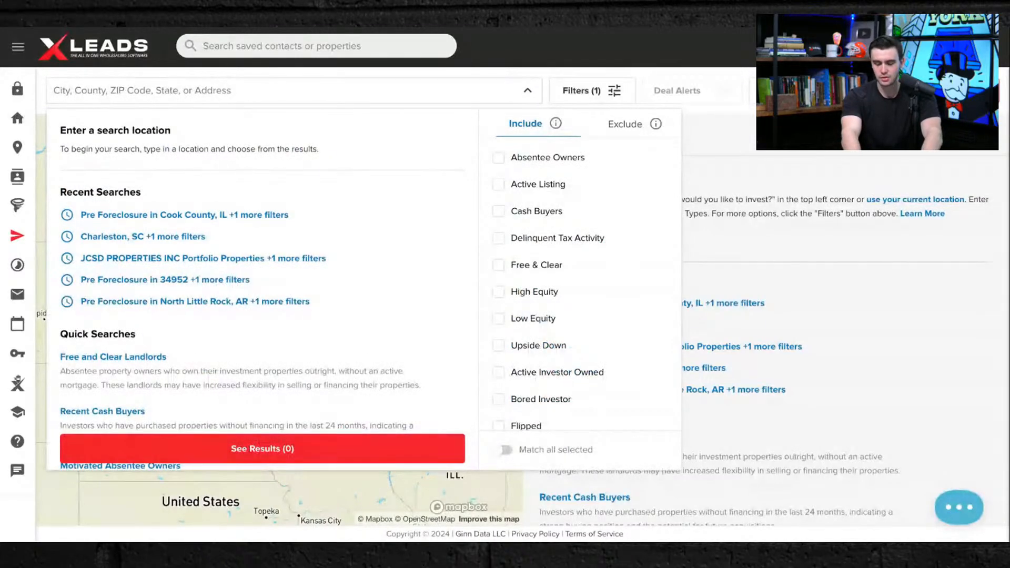
type("Mrytle beac")
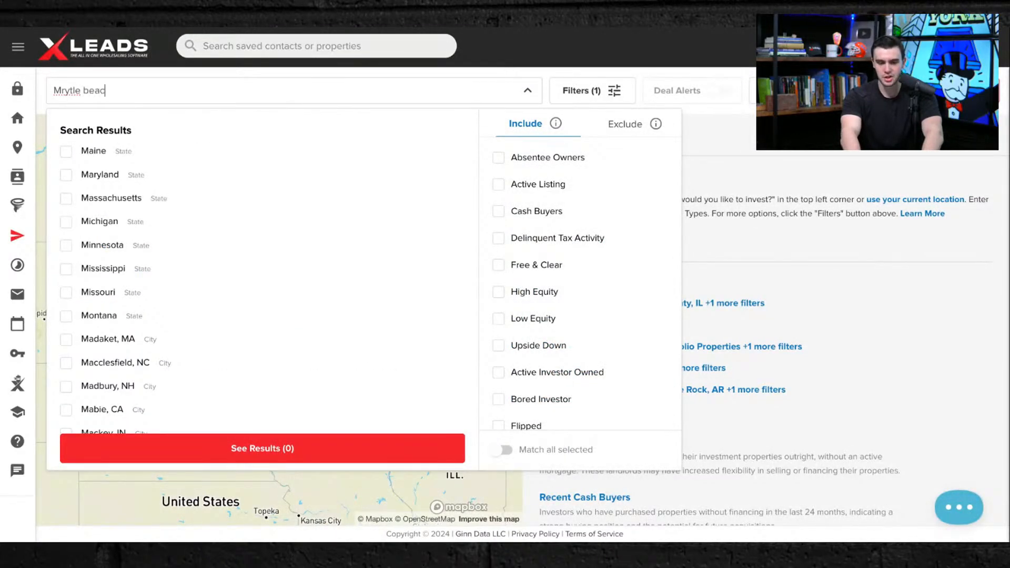
type("h")
double_click(64, 87)
type("Myrtle")
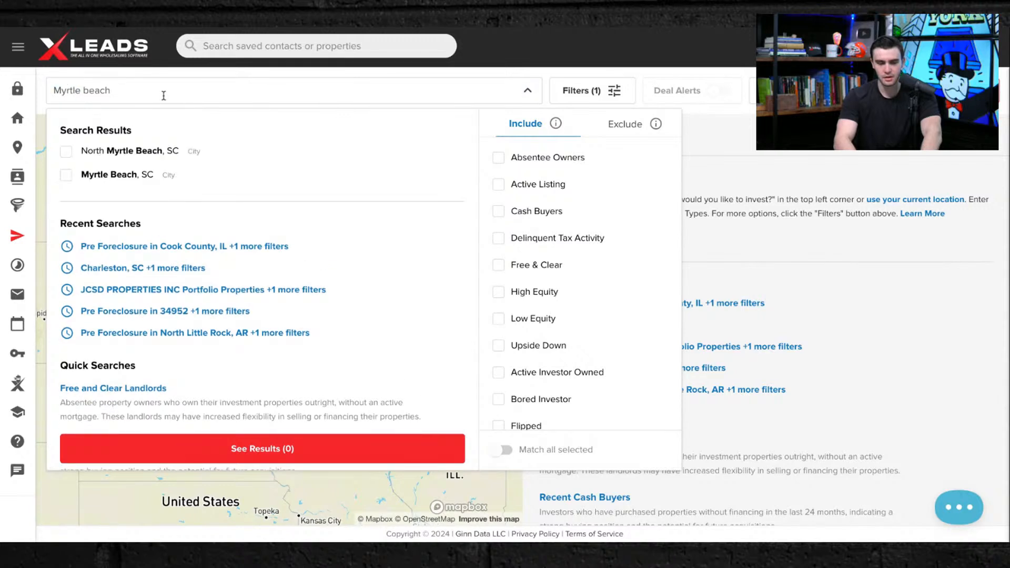
left_click(142, 174)
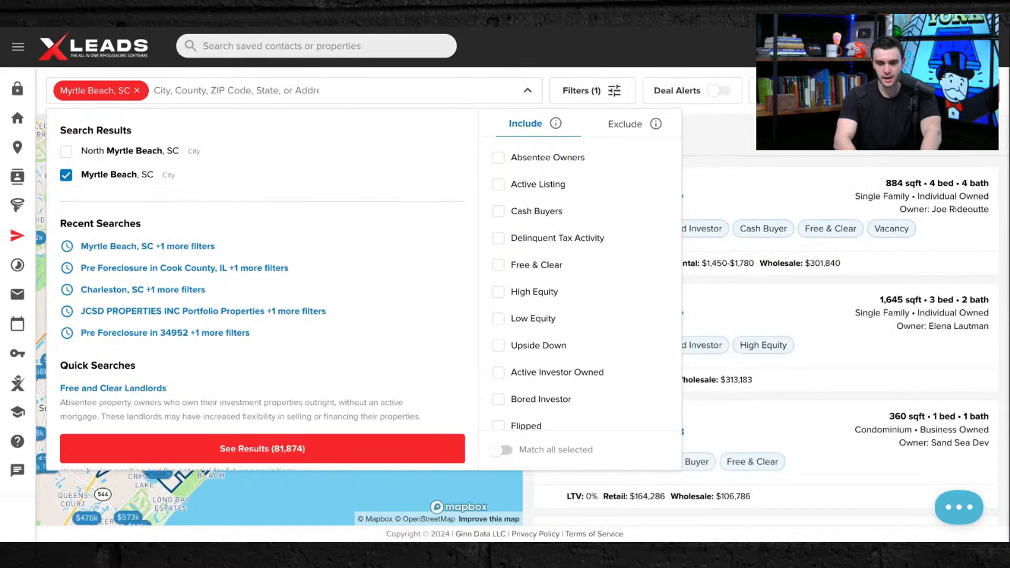
- Include Pre-Foreclosures as the lead type for the Myrtle Beach search
scroll(573, 300, "down", 3)
scroll(574, 299, "down", 1)
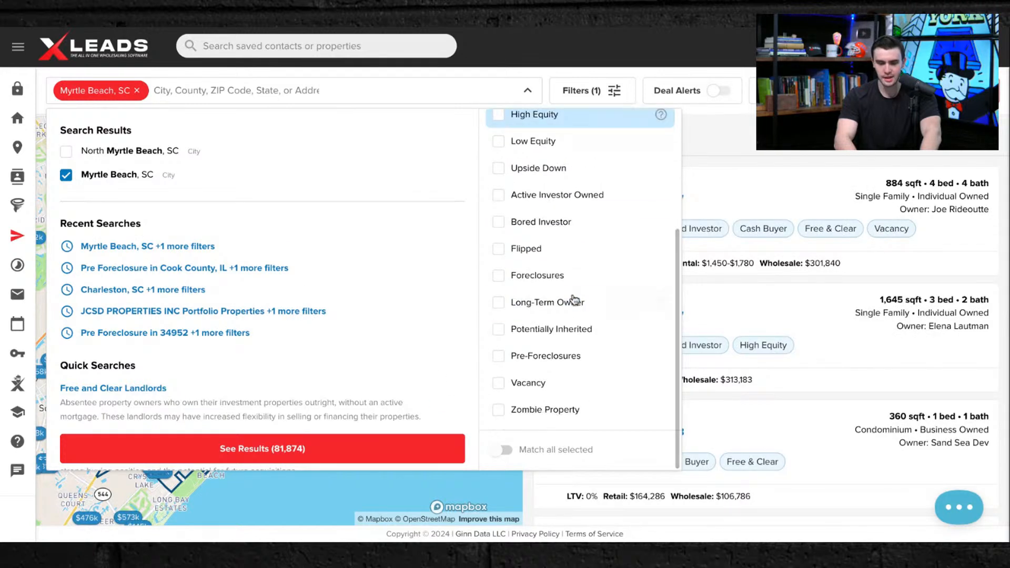
left_click(532, 358)
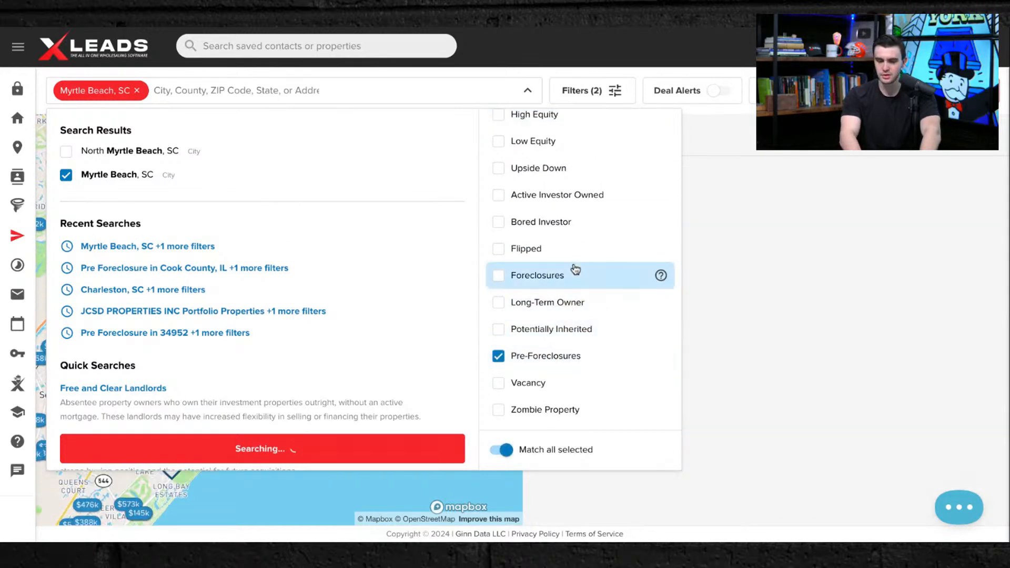
scroll(575, 269, "up", 5)
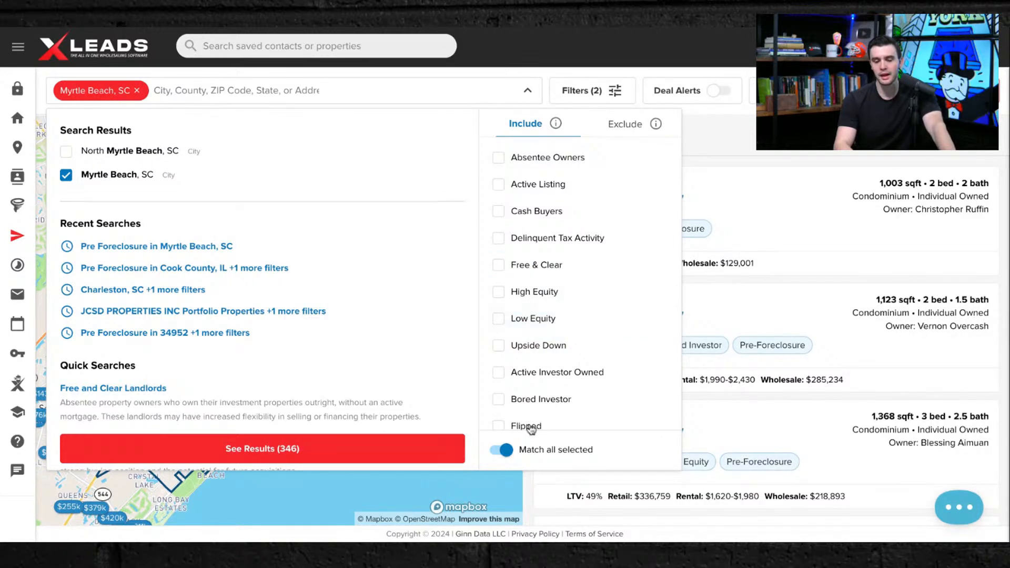
scroll(557, 360, "down", 3)
scroll(564, 415, "up", 3)
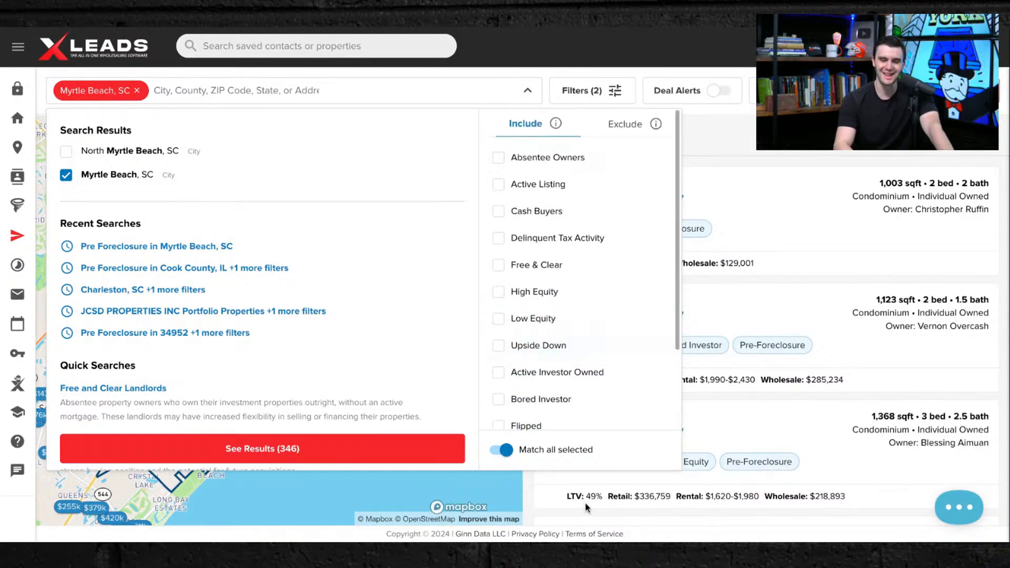
scroll(523, 235, "down", 3)
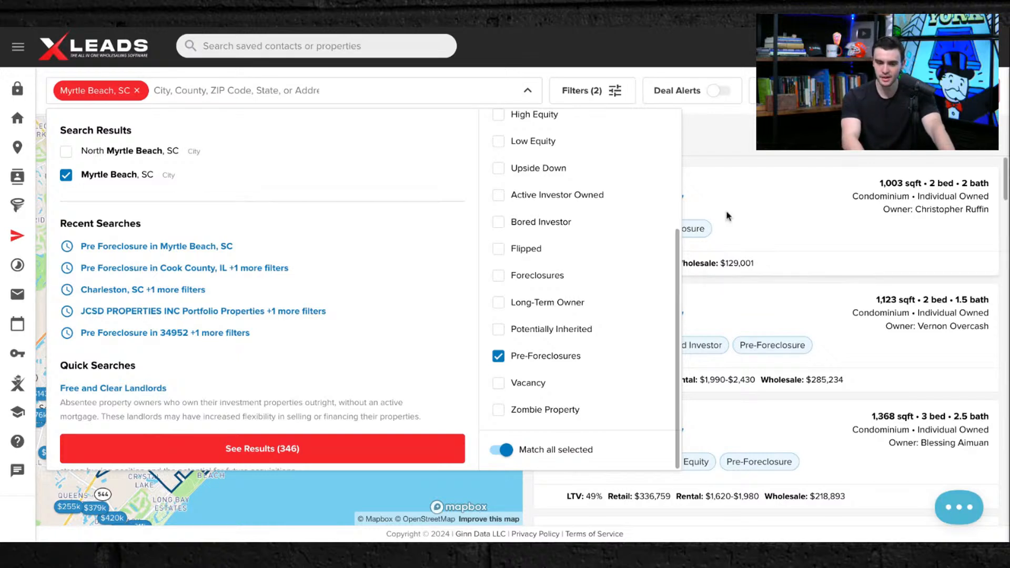
scroll(602, 138, "up", 4)
- Exclude the Active Listing and Active Investor Owned lead types and show the matching properties
left_click(622, 127)
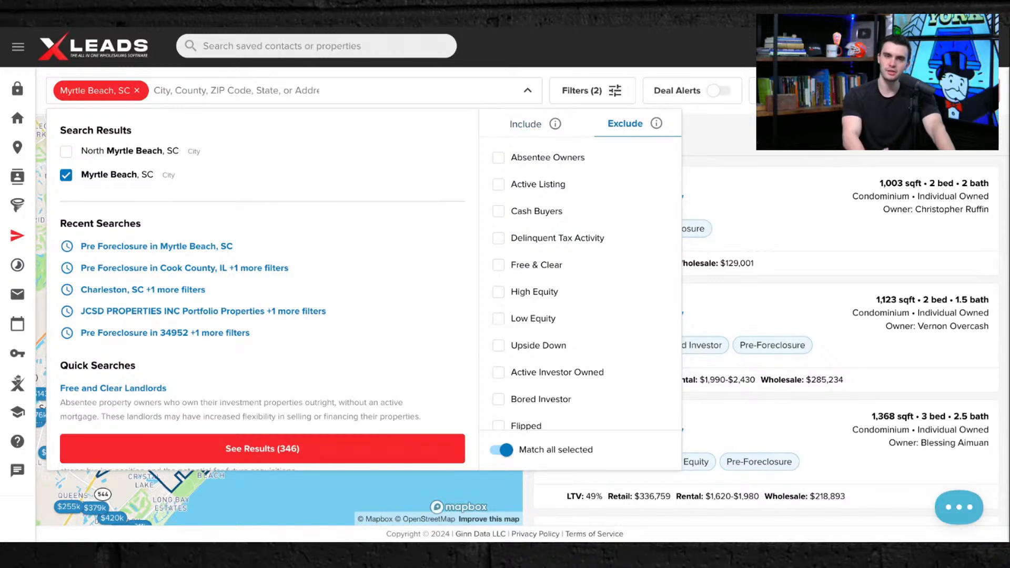
scroll(515, 304, "down", 1)
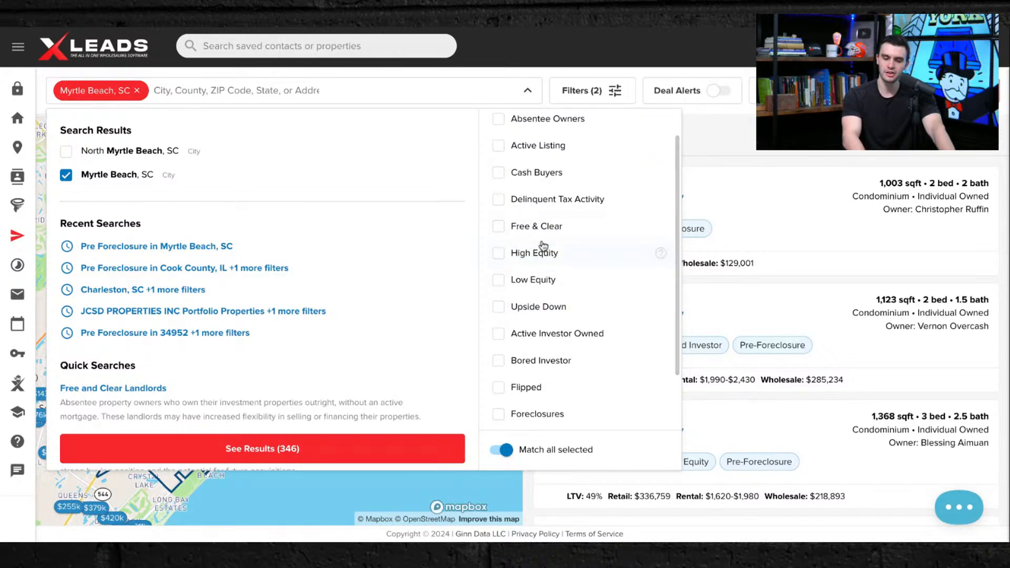
scroll(545, 248, "up", 1)
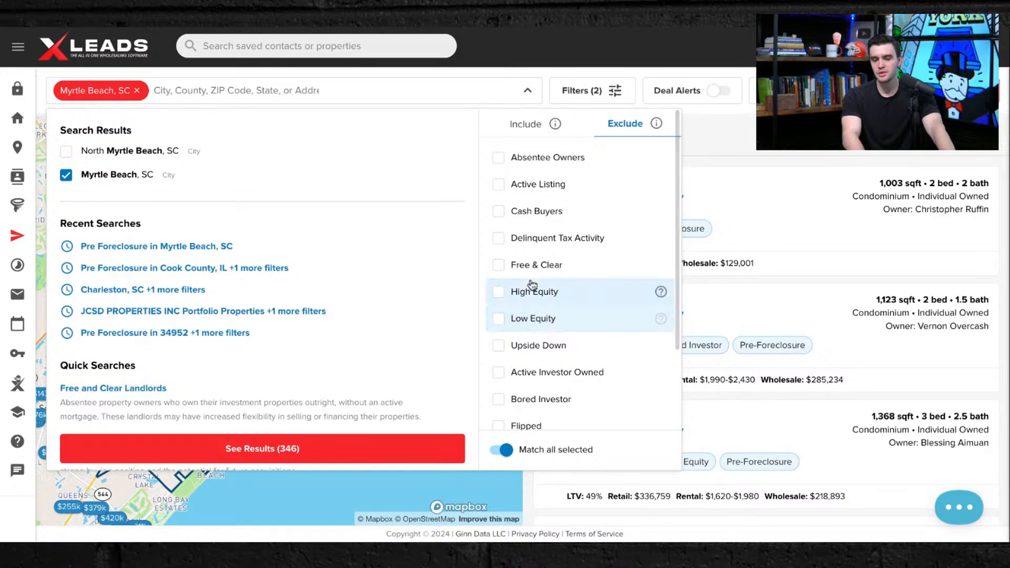
left_click(497, 184)
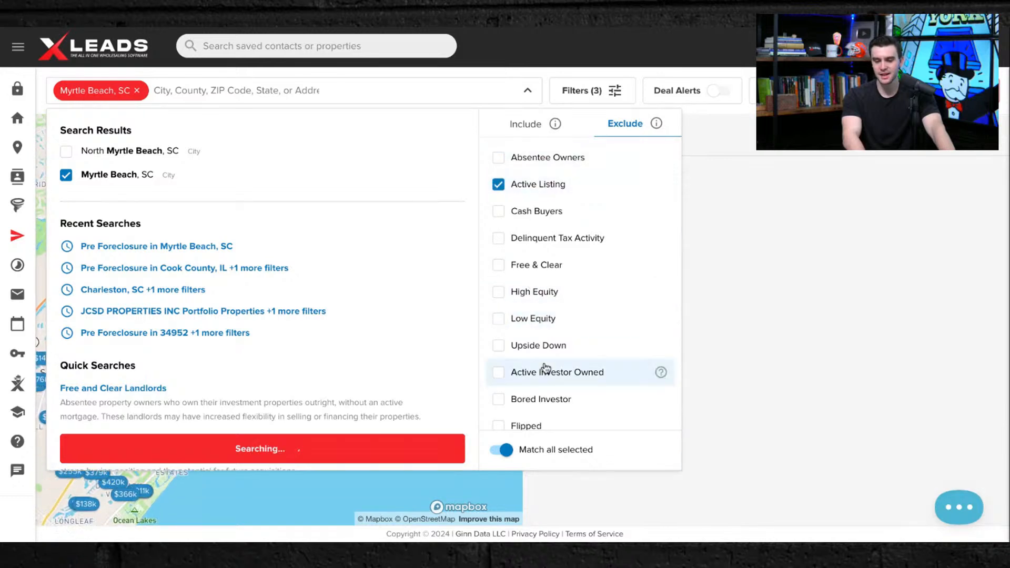
scroll(558, 368, "down", 1)
left_click(520, 331)
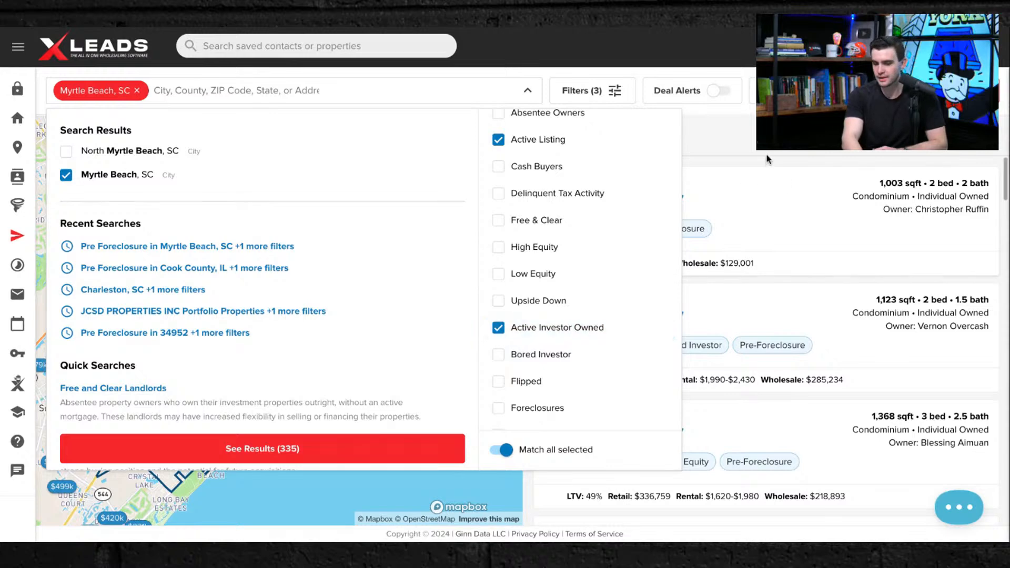
left_click(314, 455)
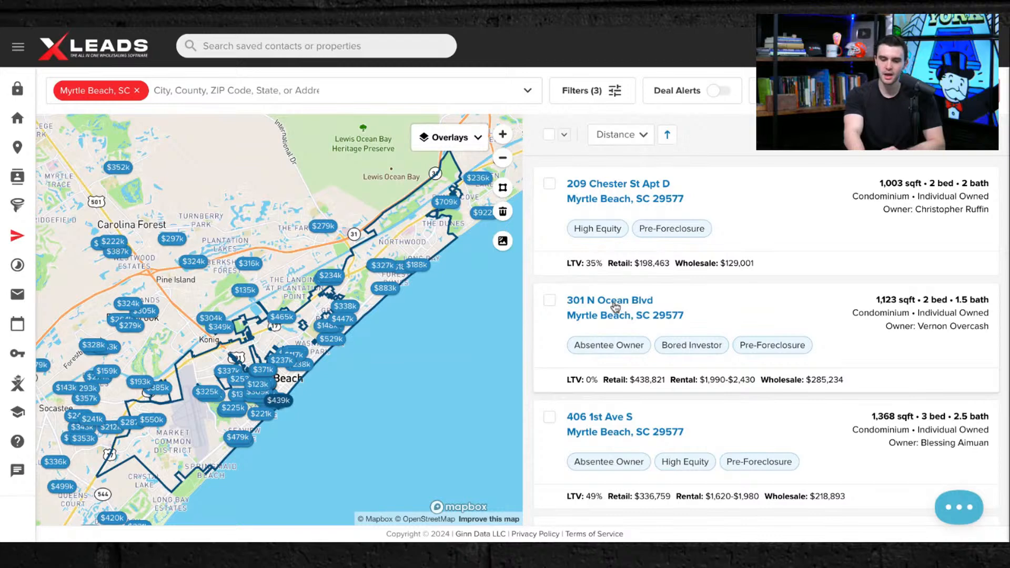
- View the owner contact details of the third property in the results, and return to the list
left_click(601, 418)
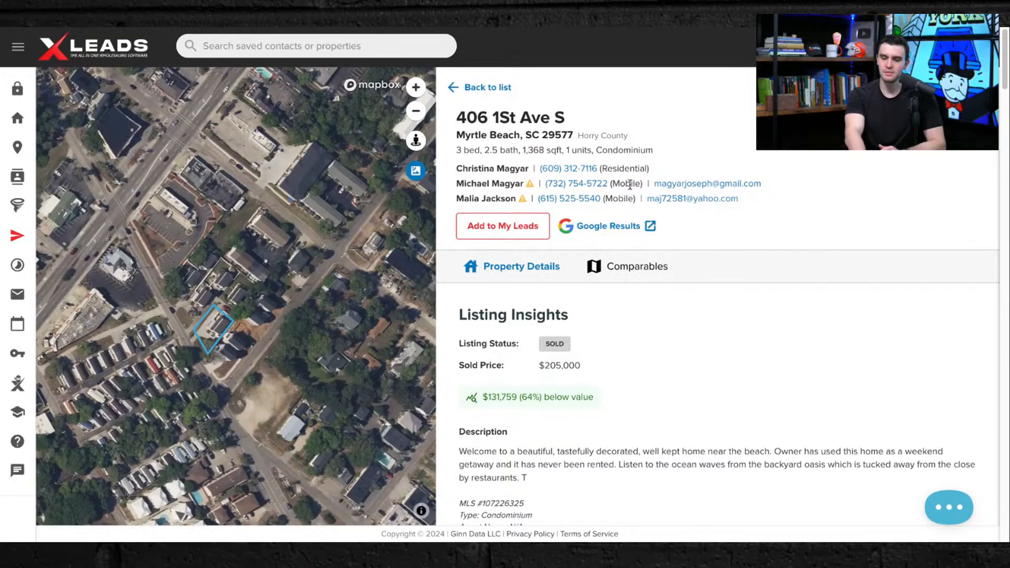
double_click(626, 168)
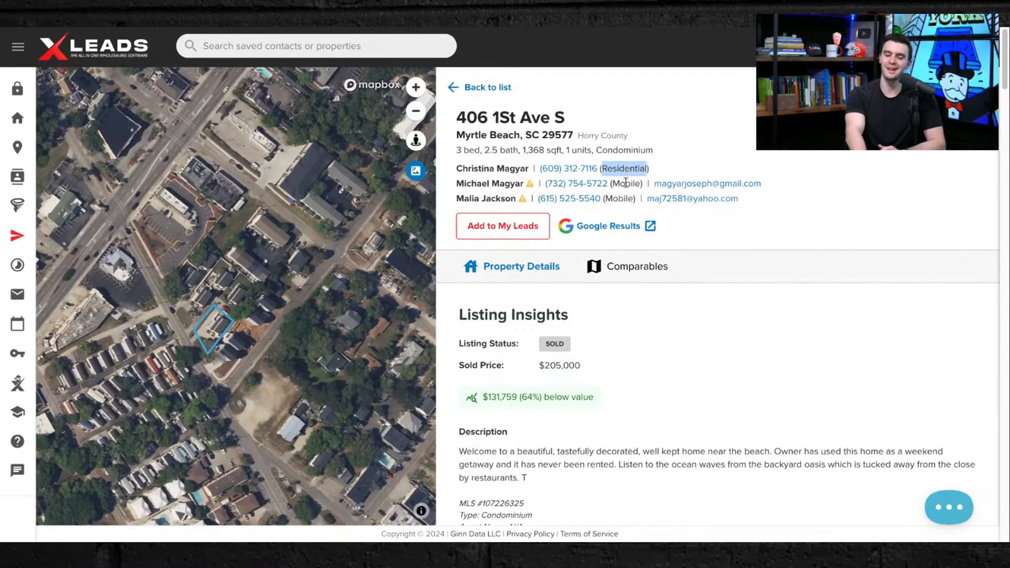
left_click(453, 88)
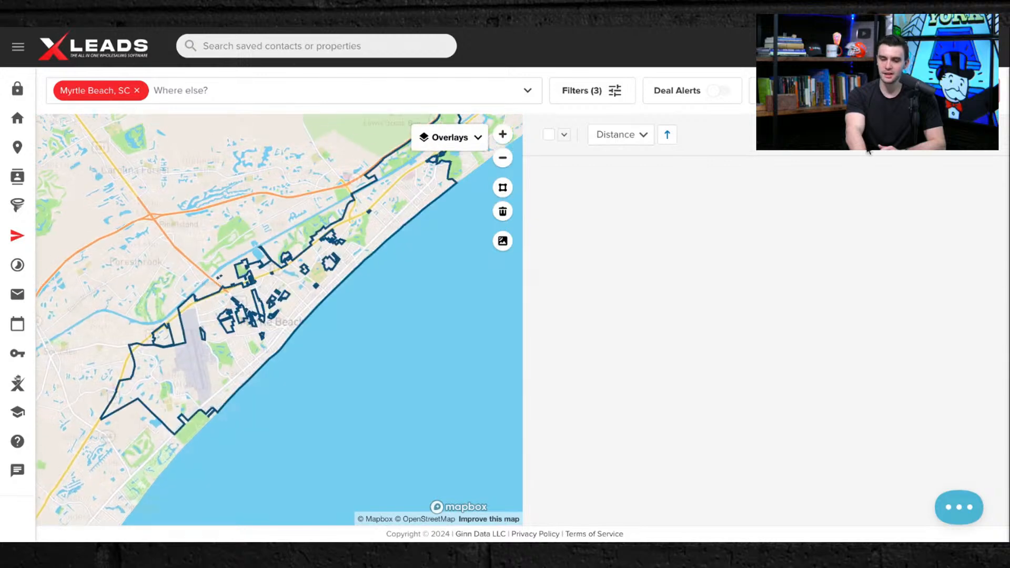
- Open the full residential property filters and limit the property types to Single and Condo
left_click(580, 93)
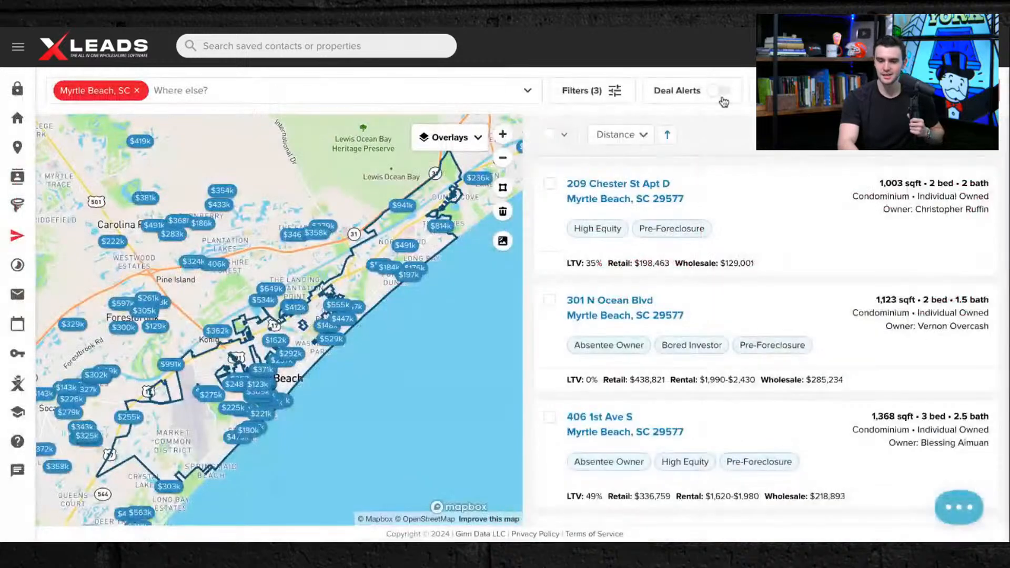
left_click(583, 93)
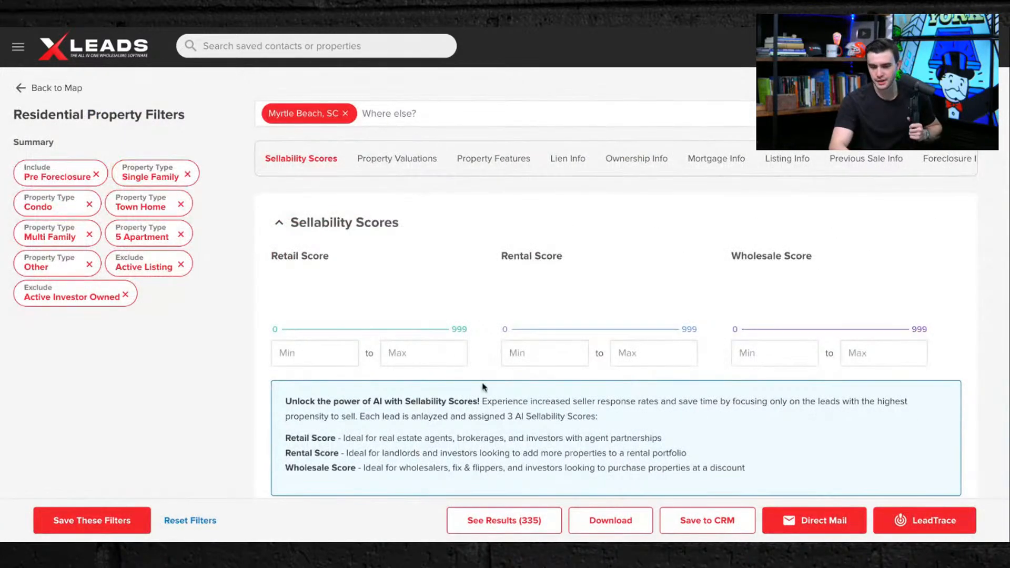
scroll(371, 313, "down", 6)
scroll(489, 392, "down", 2)
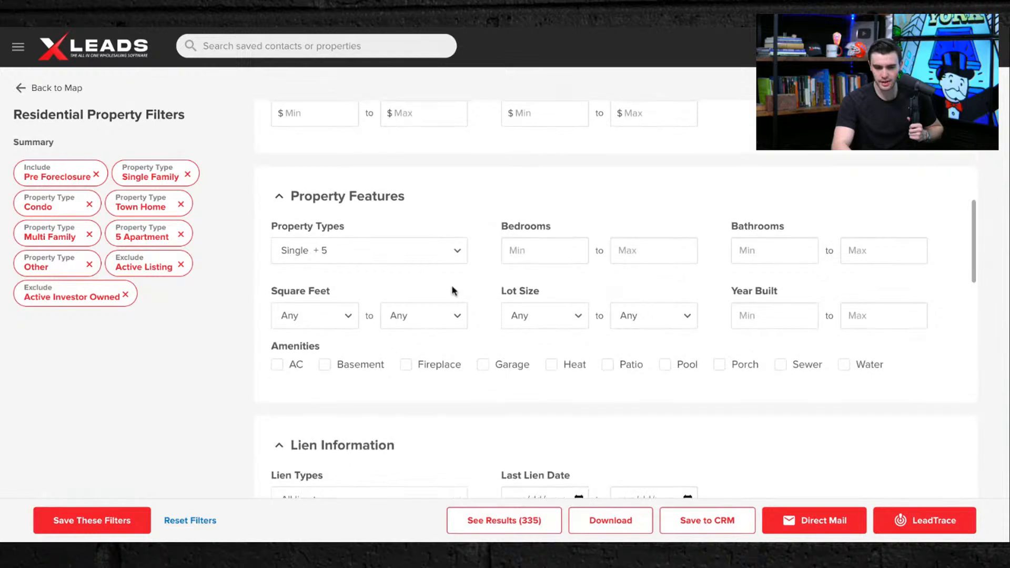
left_click(444, 257)
left_click(310, 310)
left_click(302, 333)
left_click(295, 357)
left_click(286, 383)
left_click(293, 458)
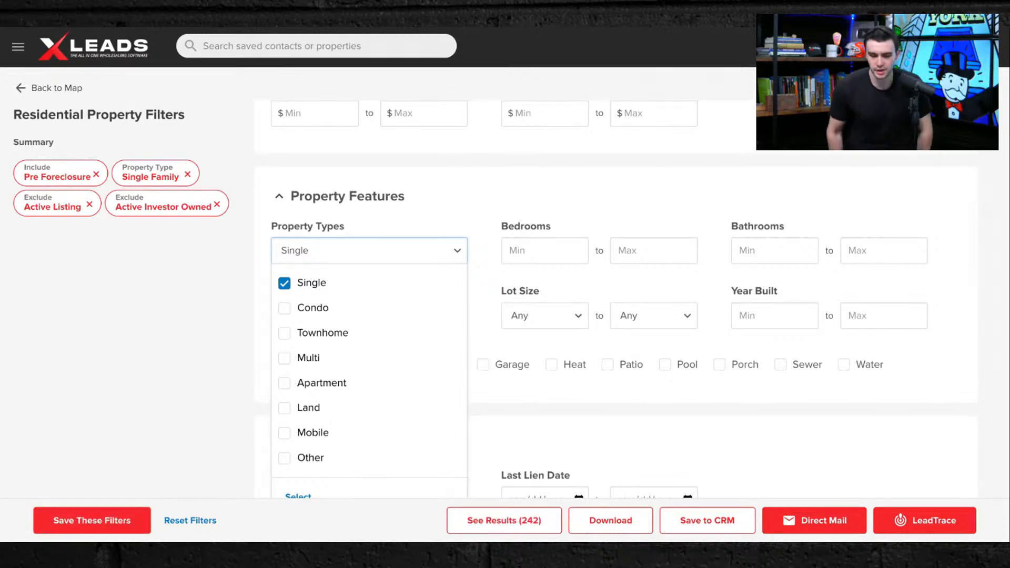
left_click(282, 309)
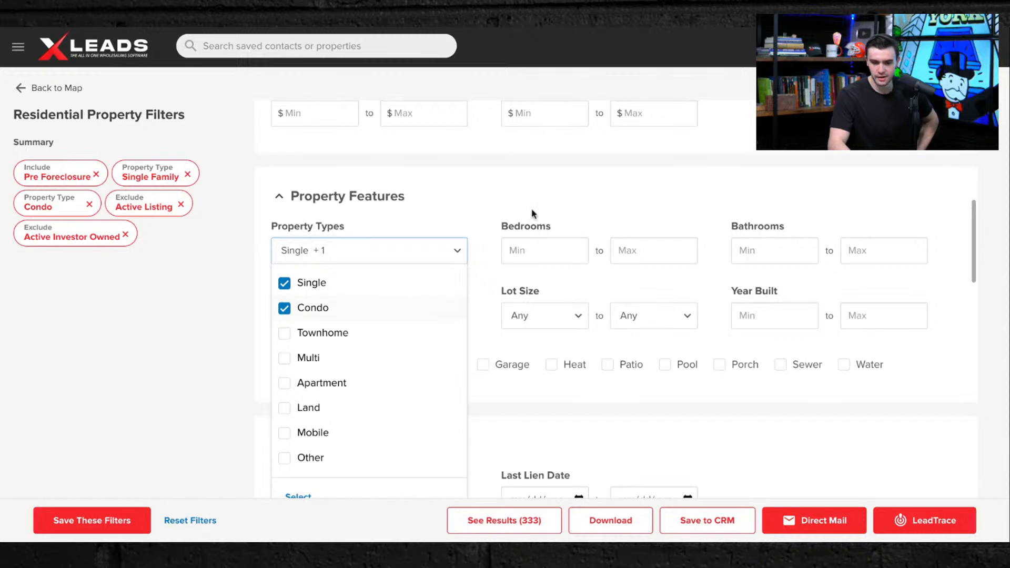
left_click(542, 175)
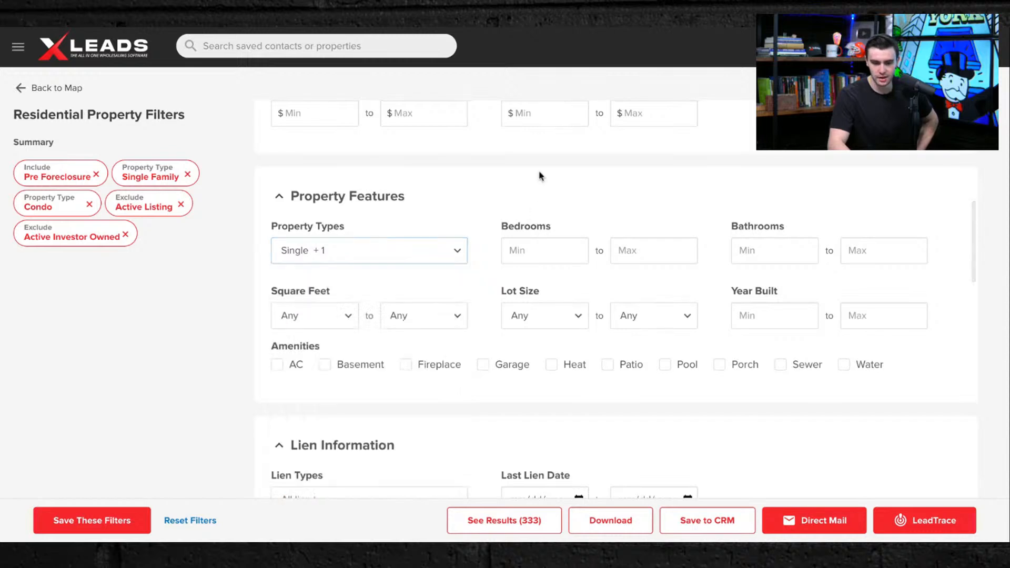
- Add Mobile to the selected property types and close the list of types
left_click(392, 255)
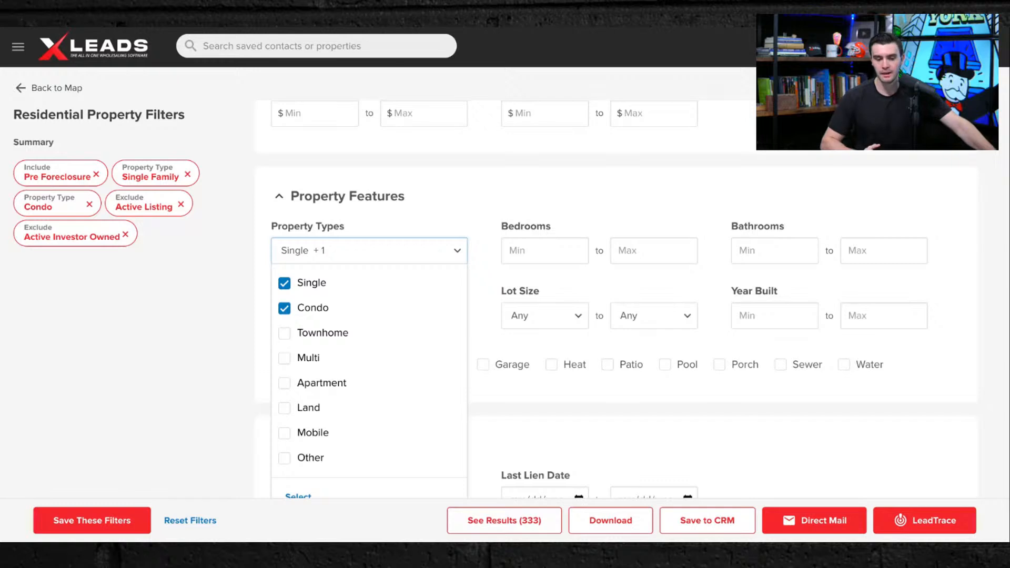
scroll(338, 376, "down", 2)
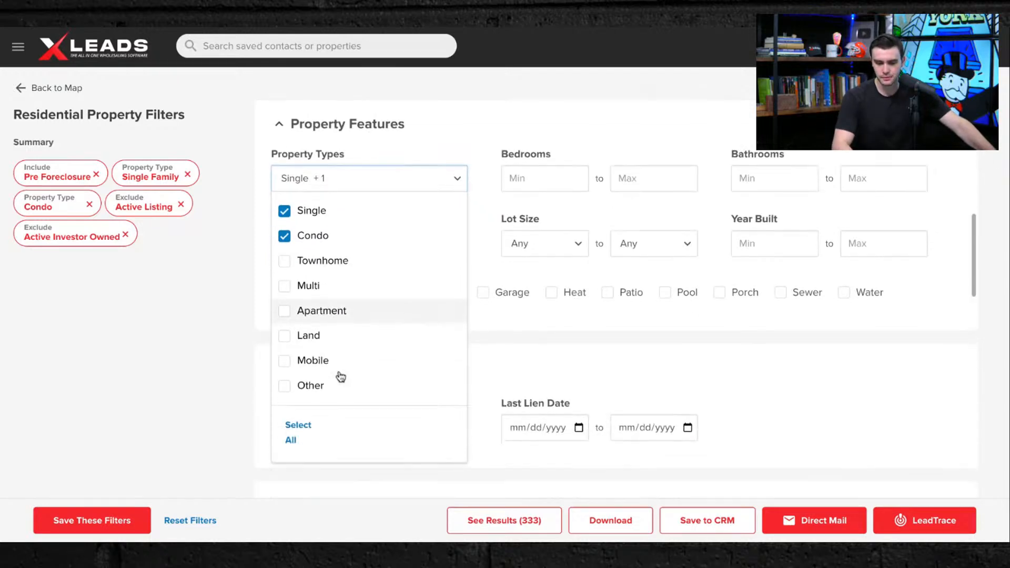
left_click(322, 349)
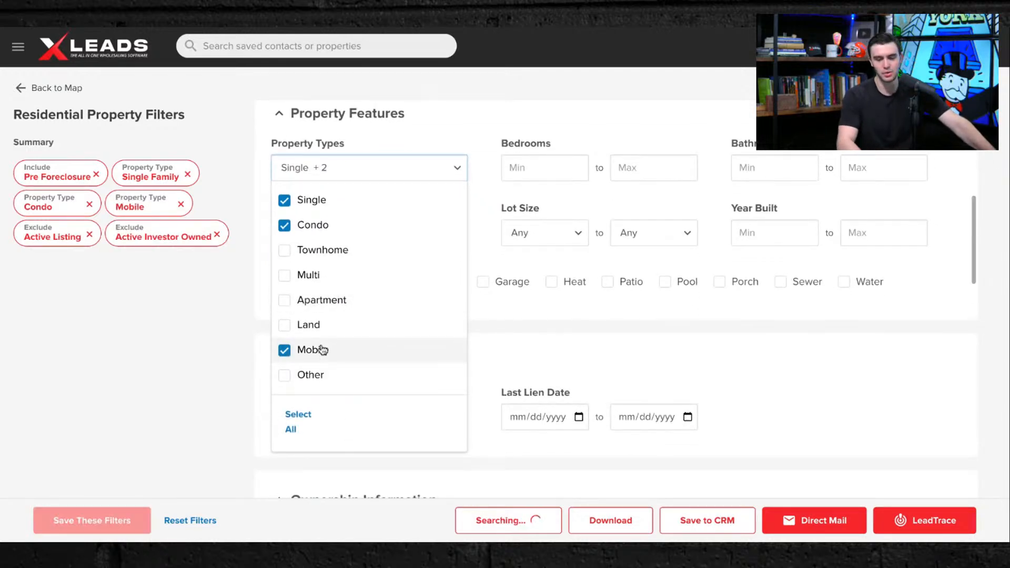
left_click(482, 369)
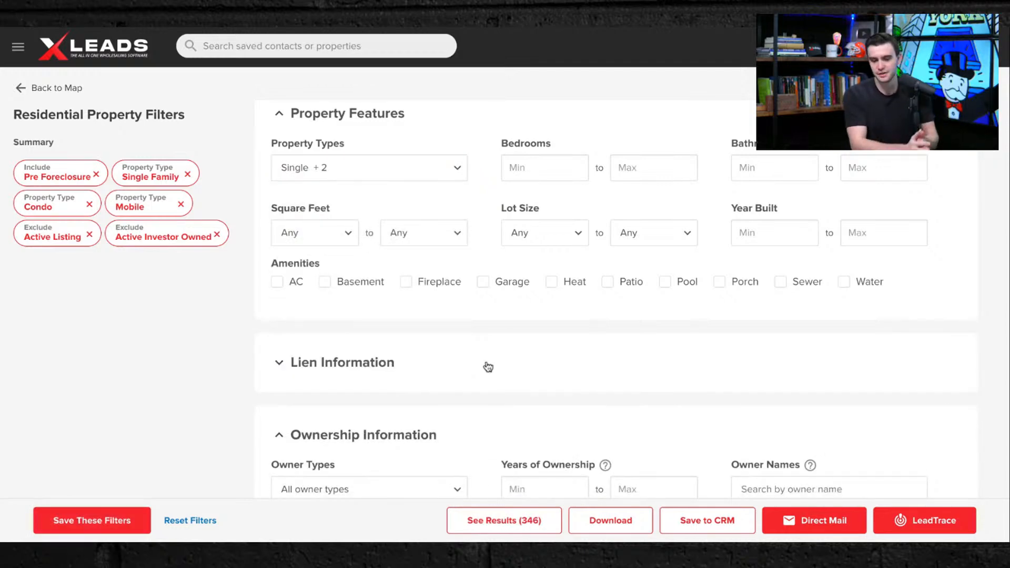
- Show the properties matching the residential filters and select all of the resulting leads
scroll(616, 315, "up", 5)
left_click(496, 525)
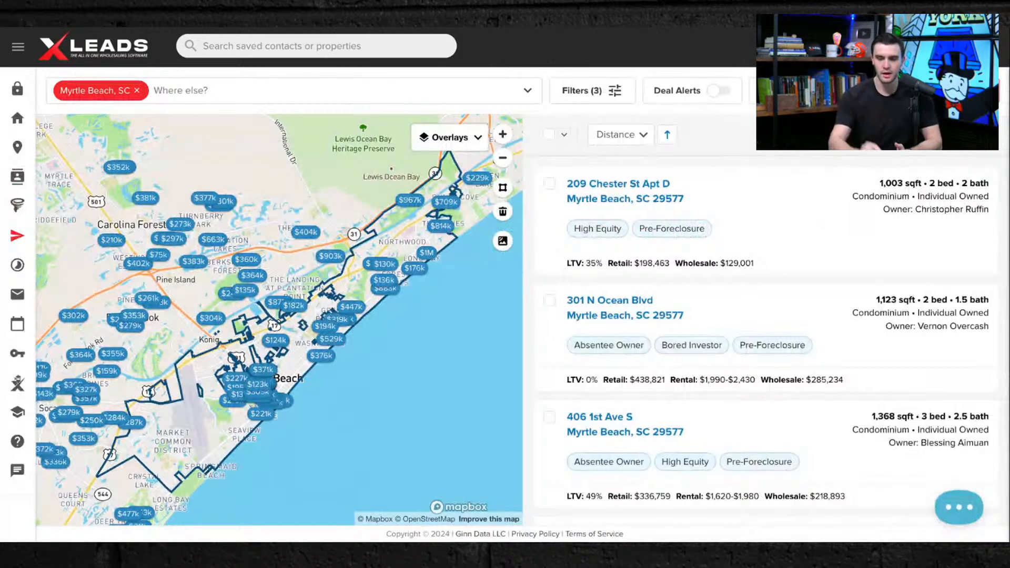
left_click(564, 135)
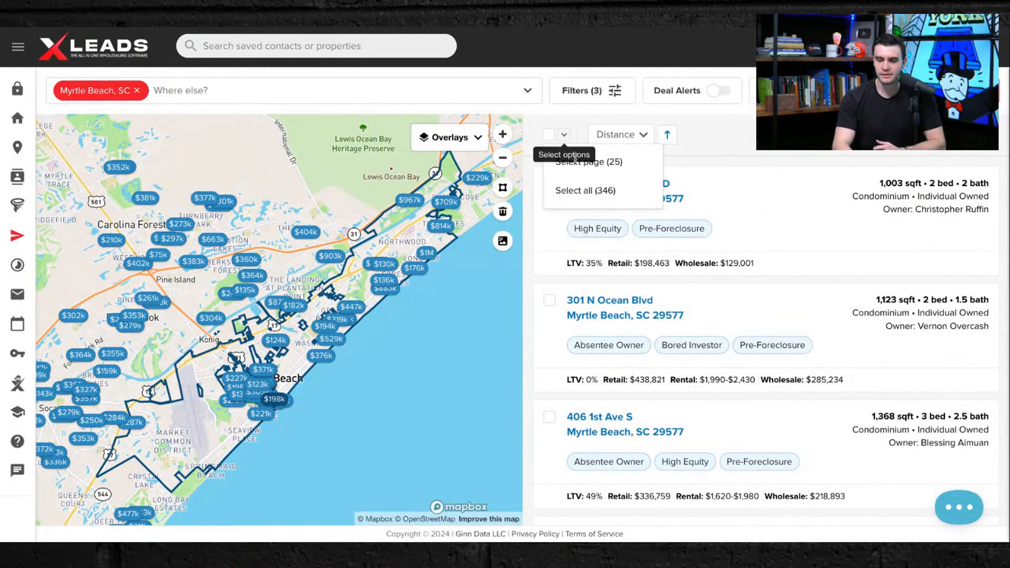
left_click(574, 193)
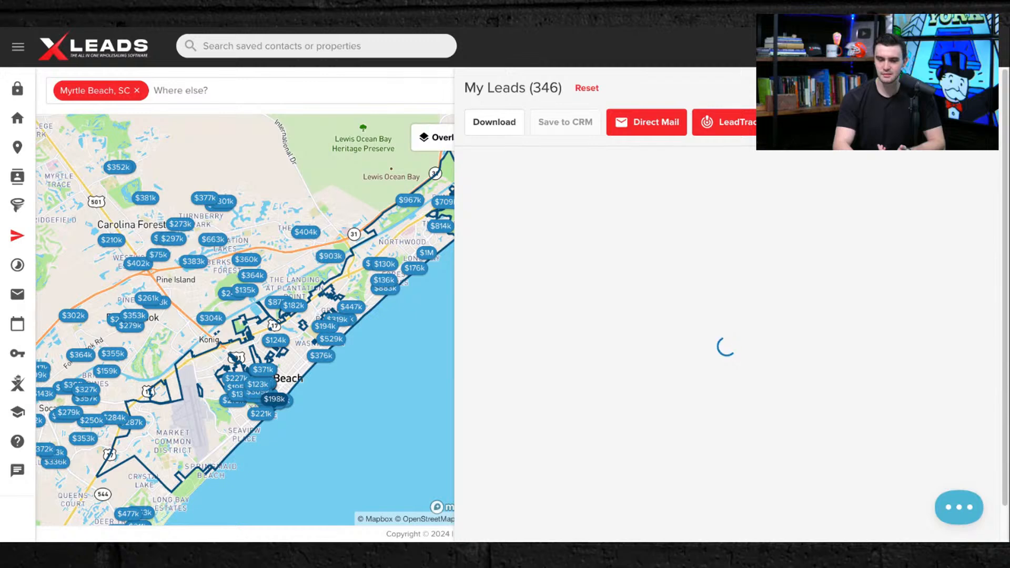
- Set up a Standard export of the selected leads including Lead Trace - Owner Contact Info, and close it without exporting
left_click(482, 123)
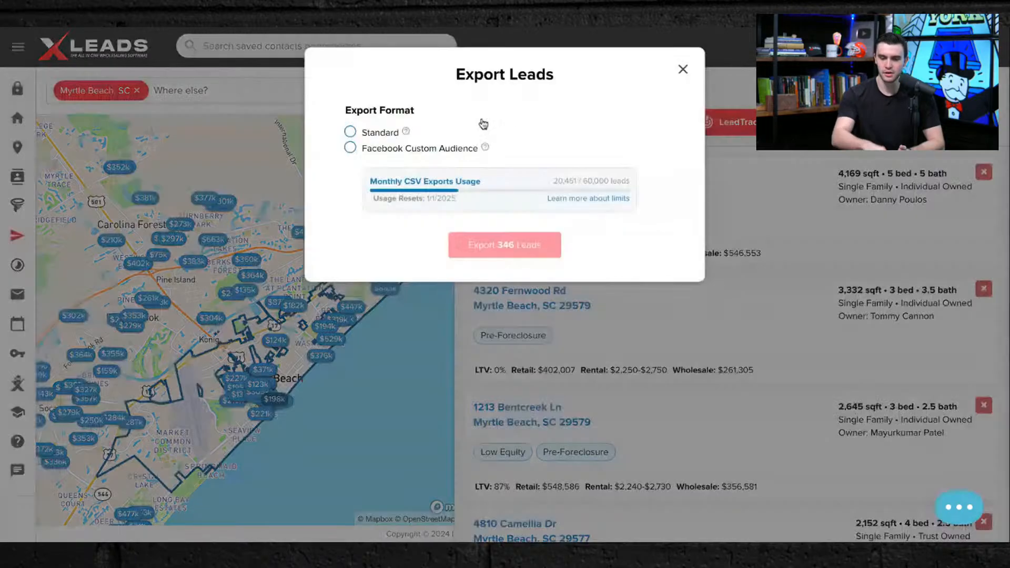
left_click(350, 131)
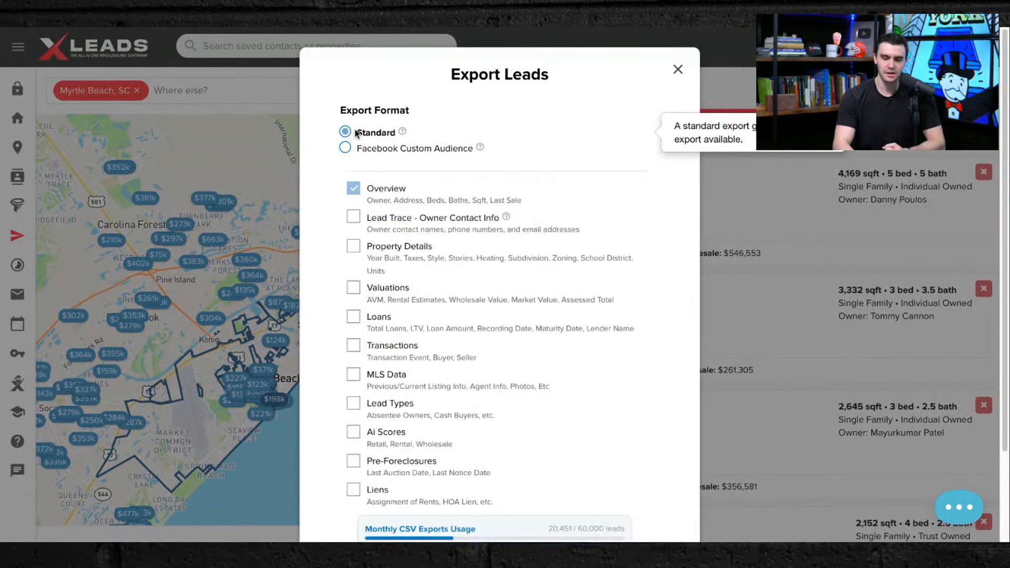
left_click(352, 221)
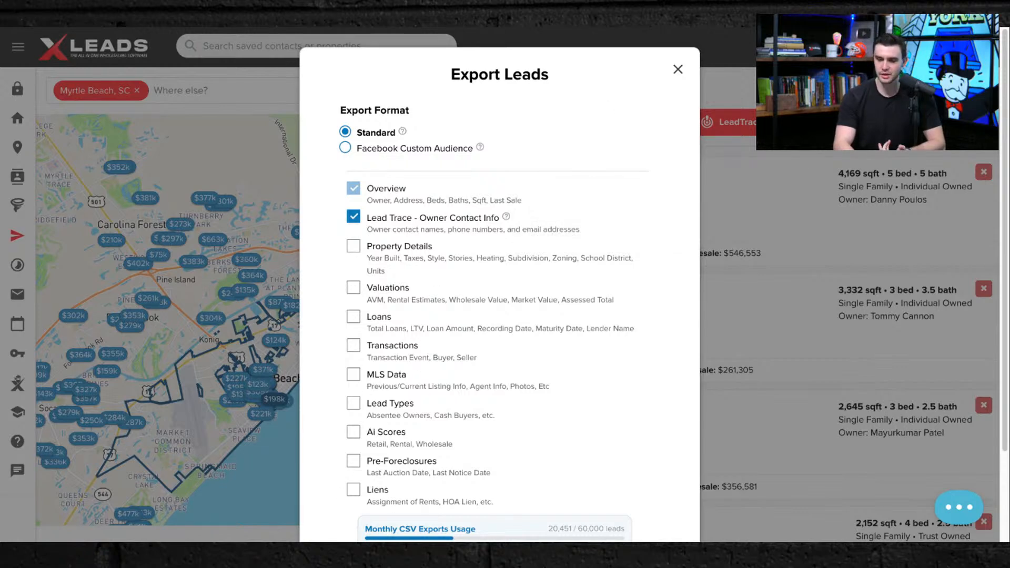
left_click(677, 69)
key("Escape")
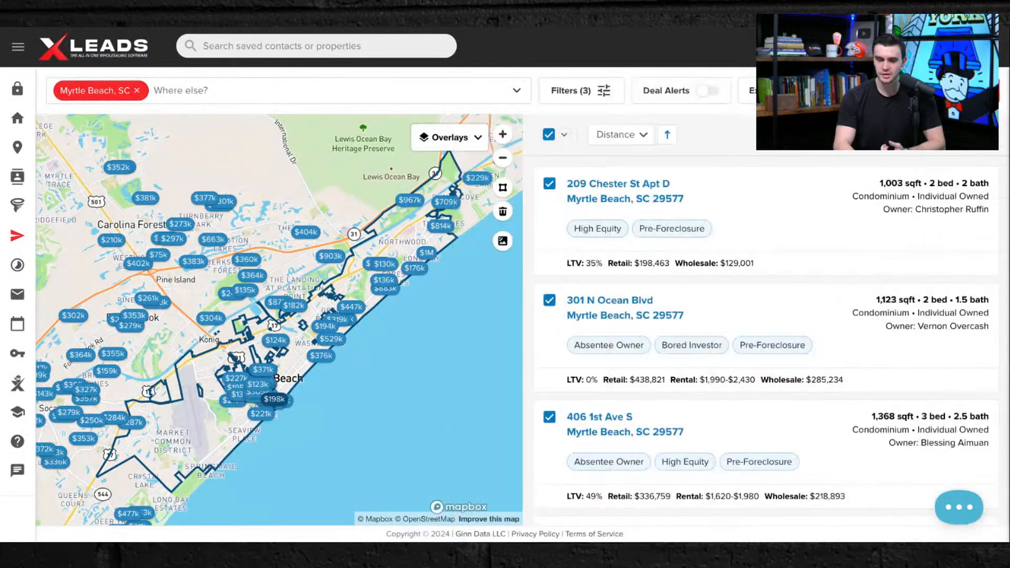
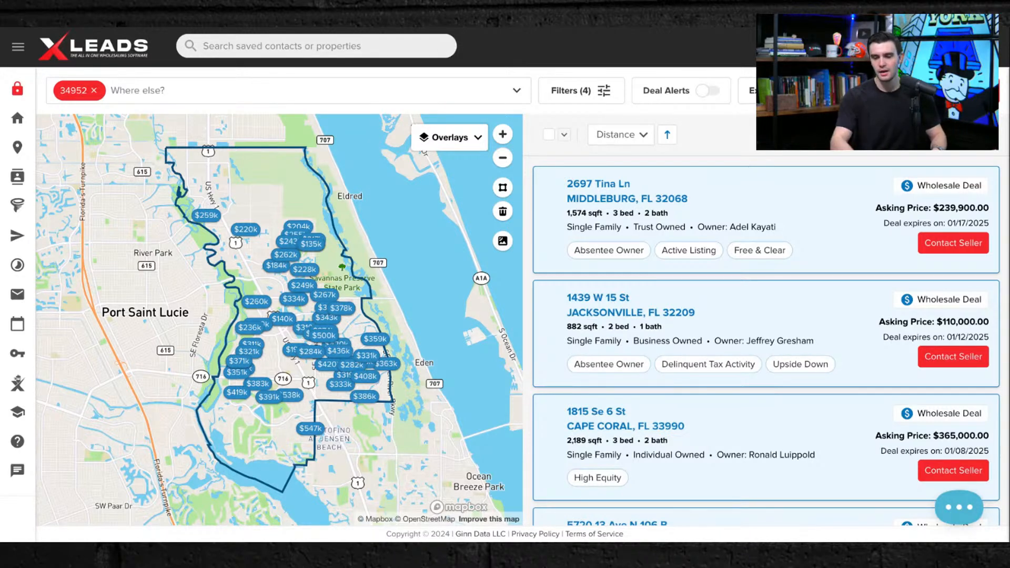
- Open the condominium tagged Pre-Foreclosure, Upside Down and Deceased Probate below the wholesale deals, browse its photos, and return to the list
scroll(722, 262, "down", 10)
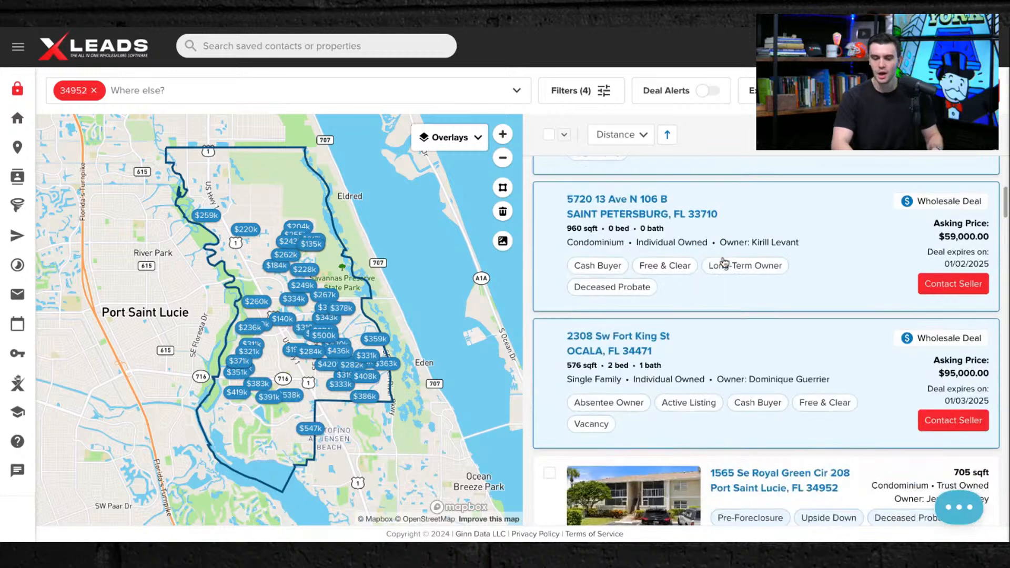
scroll(731, 289, "down", 2)
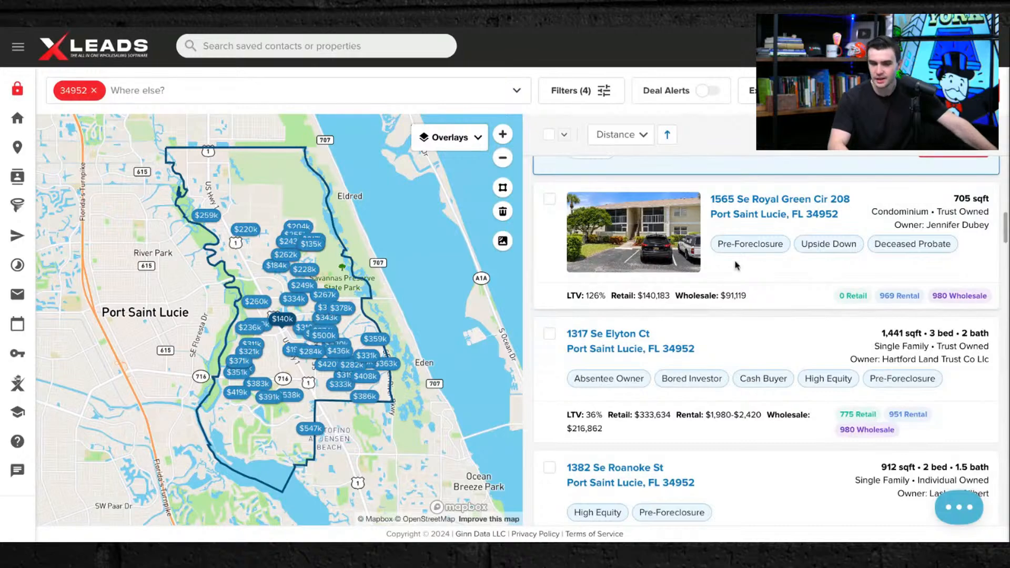
left_click(774, 214)
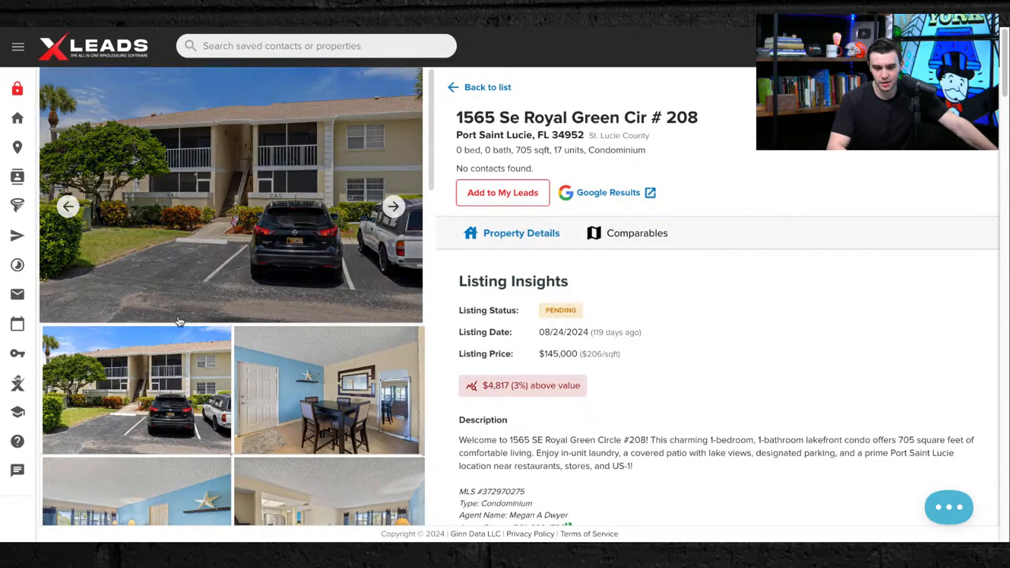
scroll(179, 322, "down", 4)
scroll(179, 321, "down", 10)
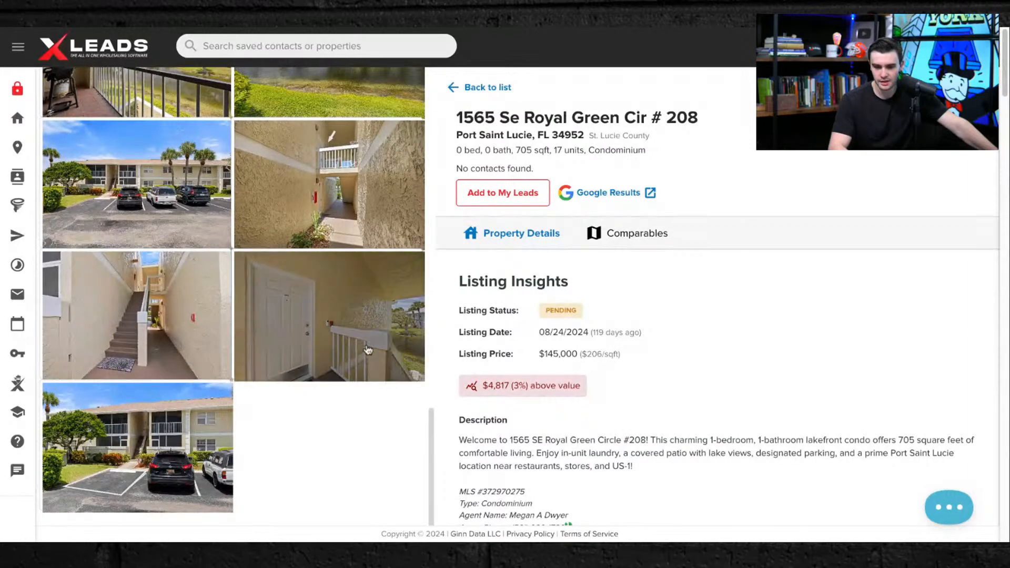
scroll(381, 351, "up", 14)
left_click(476, 87)
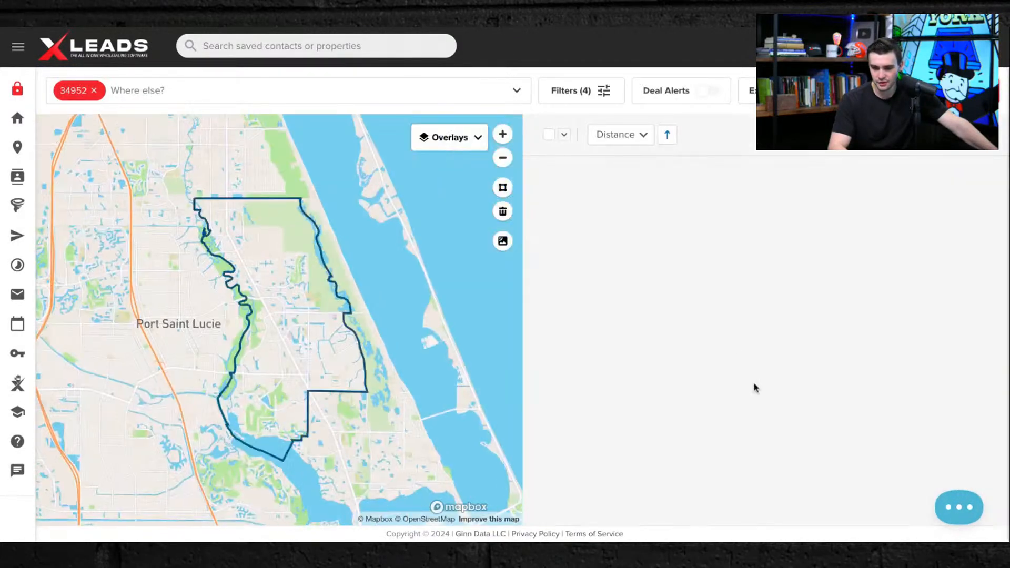
- Open the single-family property tagged Low Equity, Pre-Foreclosure and General Lien, and examine its listing insights, owner insights, loan history and transactions
scroll(754, 388, "down", 10)
scroll(754, 387, "down", 5)
left_click(752, 305)
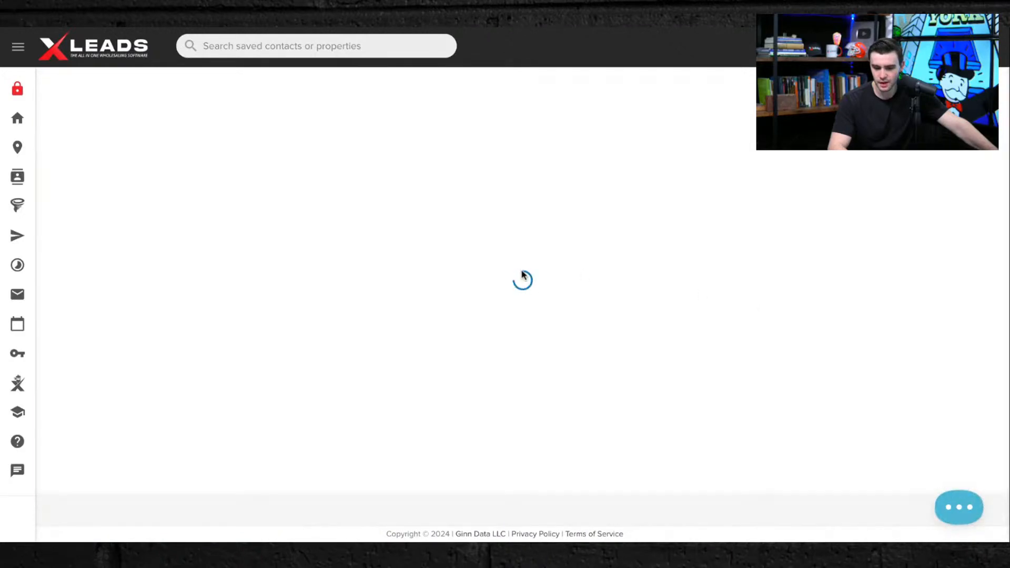
scroll(573, 431, "down", 3)
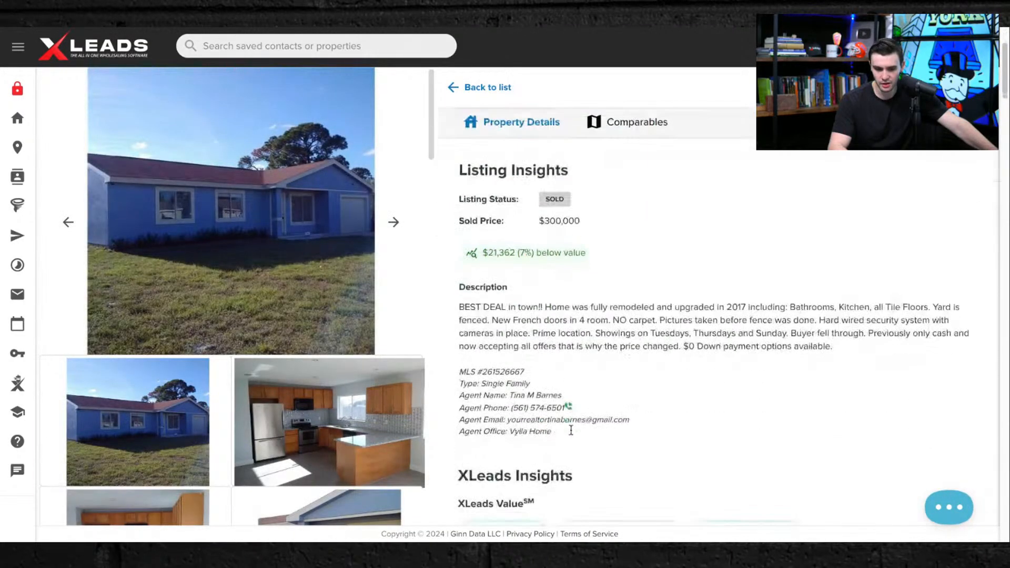
scroll(570, 430, "down", 10)
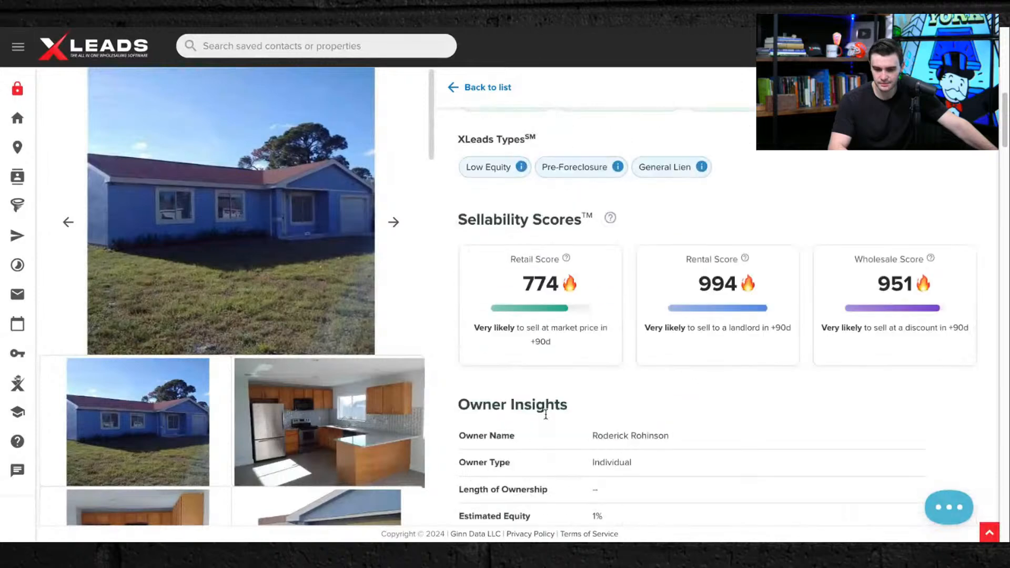
scroll(545, 414, "down", 10)
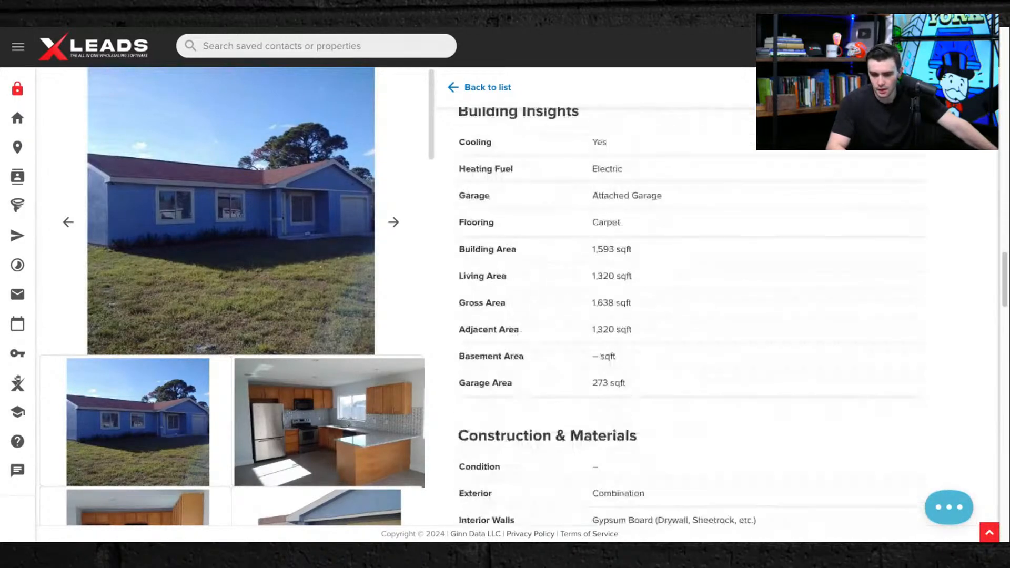
scroll(718, 313, "down", 8)
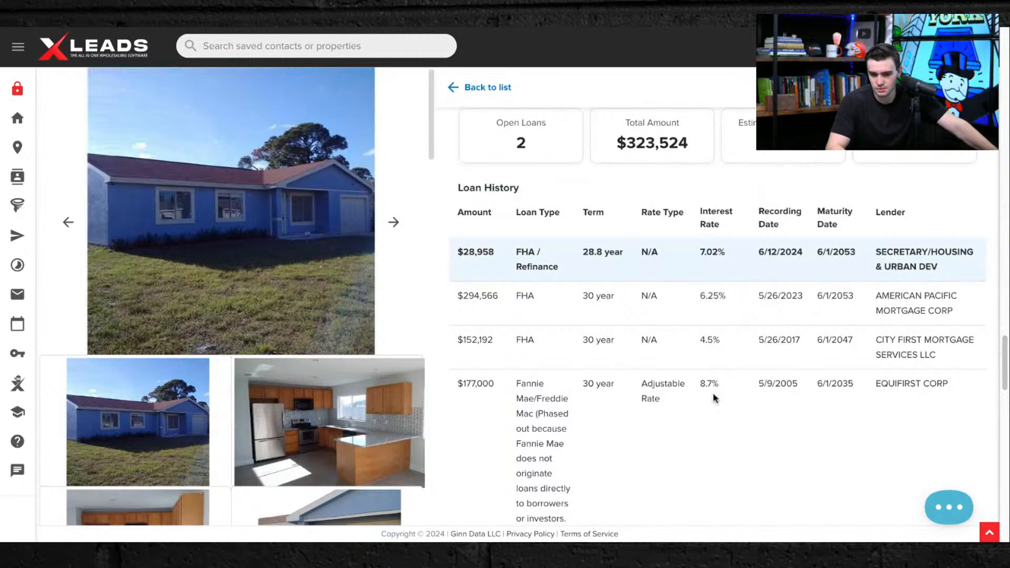
scroll(713, 394, "down", 8)
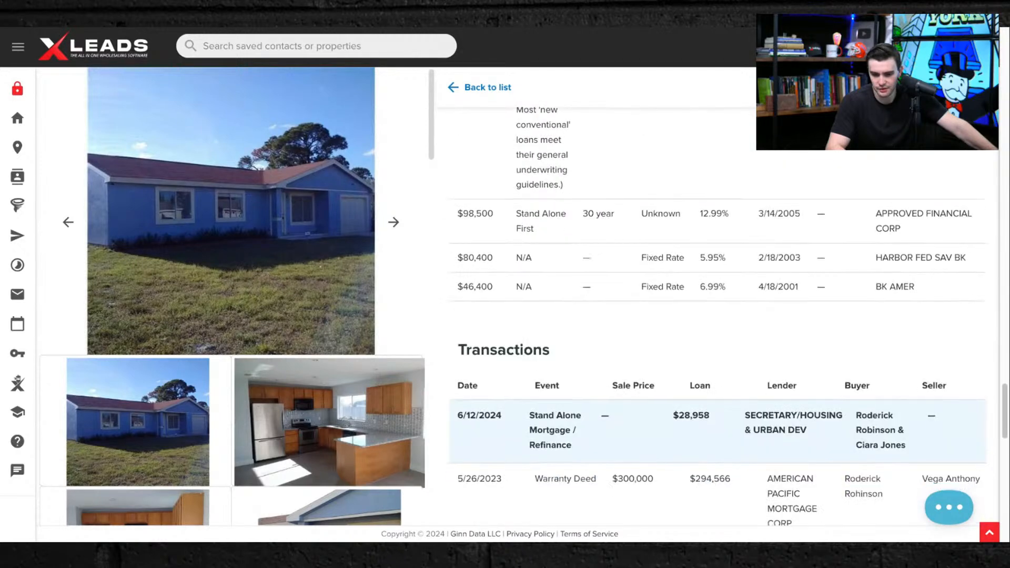
scroll(718, 315, "down", 3)
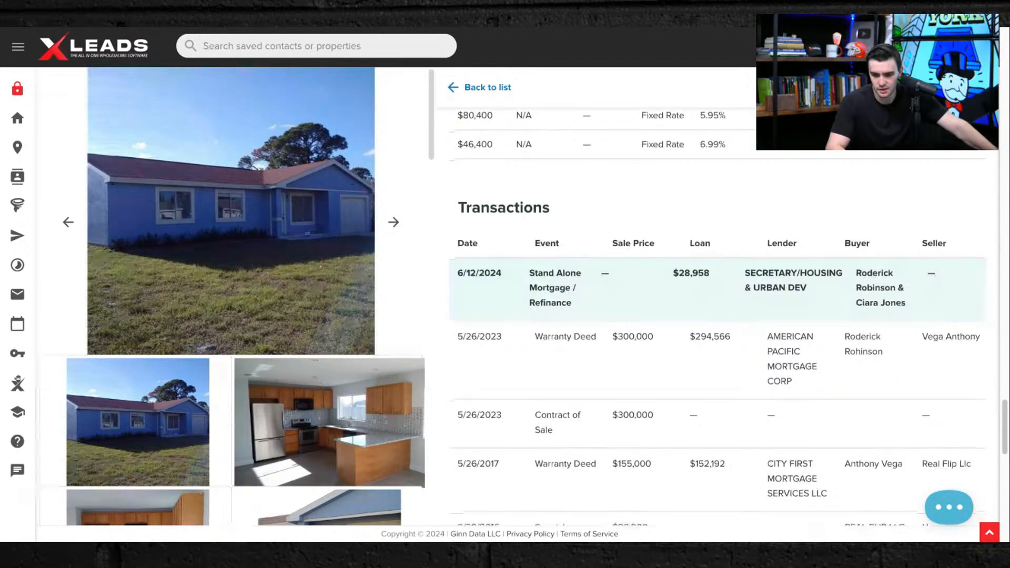
scroll(548, 410, "down", 2)
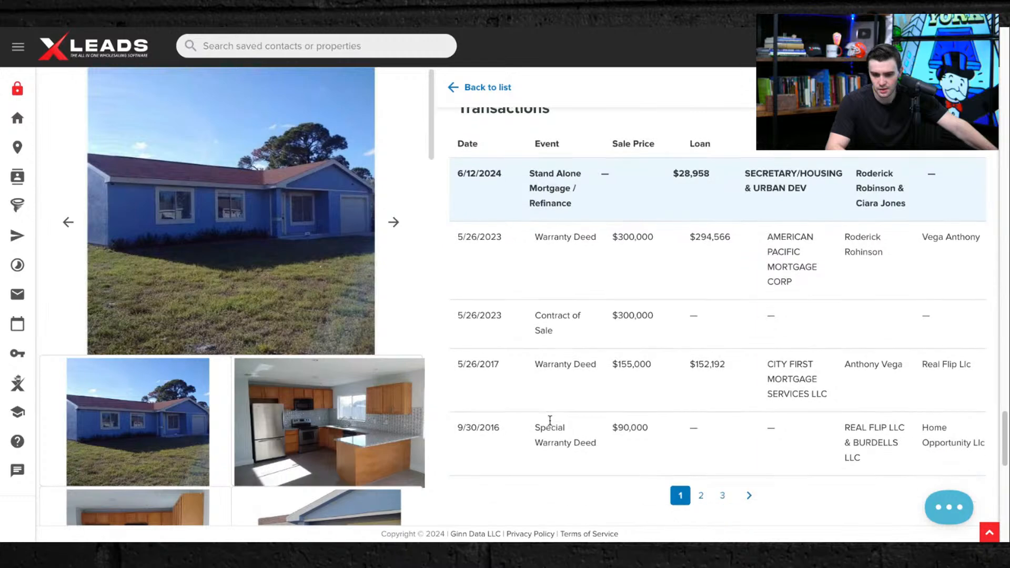
- Look through the photos of the single-family property and return to the results list
scroll(550, 421, "up", 15)
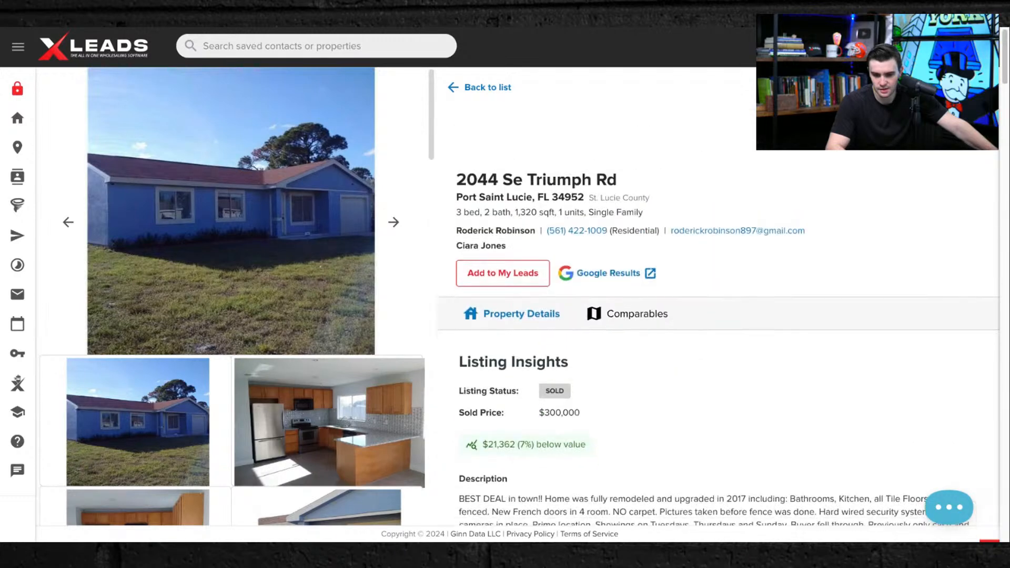
scroll(264, 370, "down", 10)
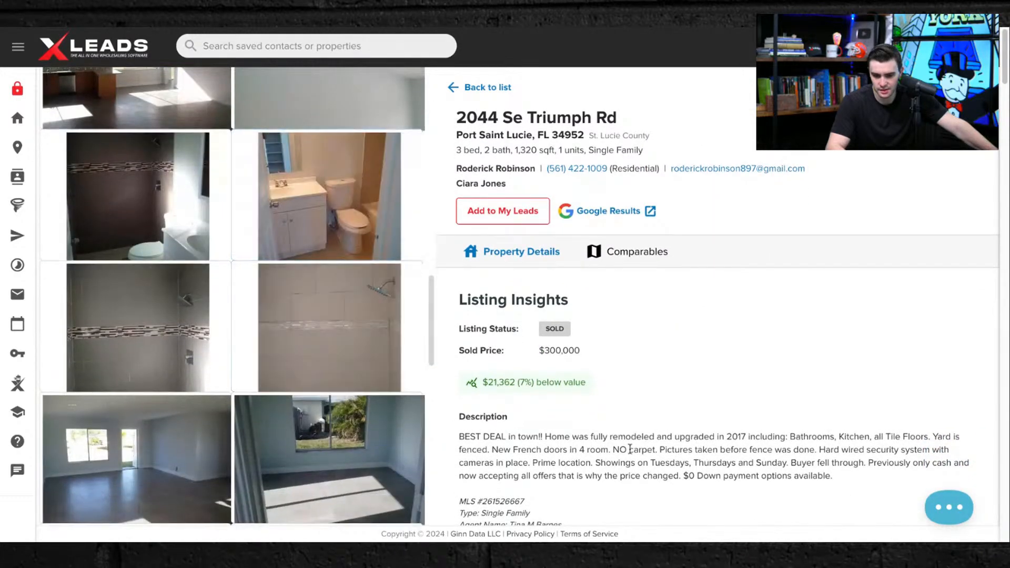
scroll(316, 409, "down", 10)
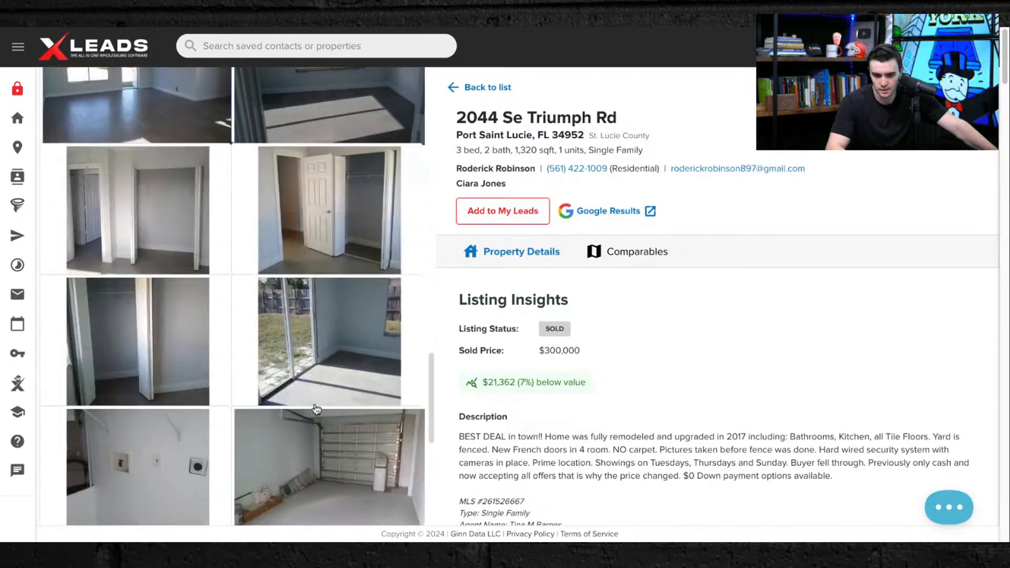
scroll(317, 409, "up", 20)
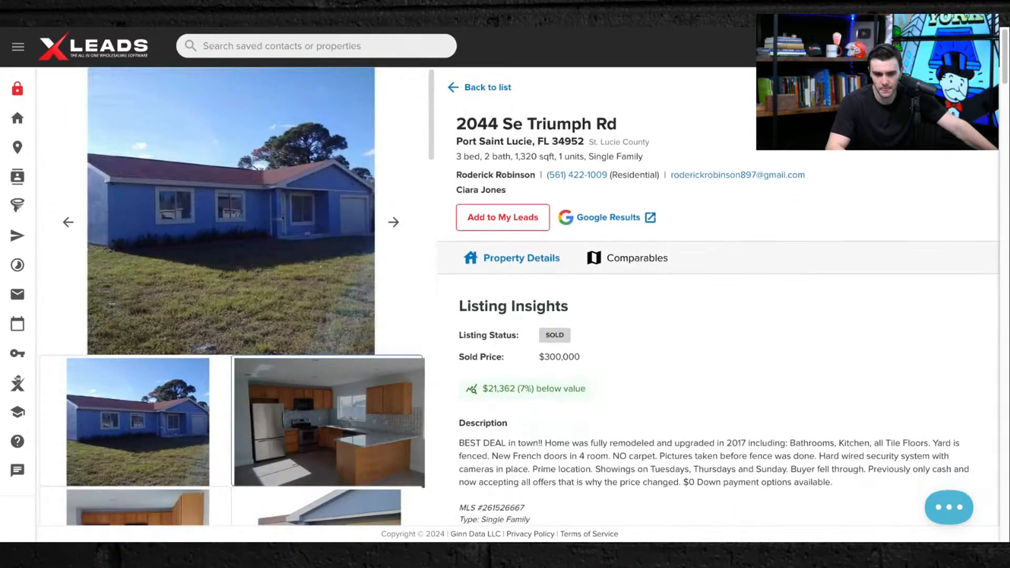
left_click(454, 87)
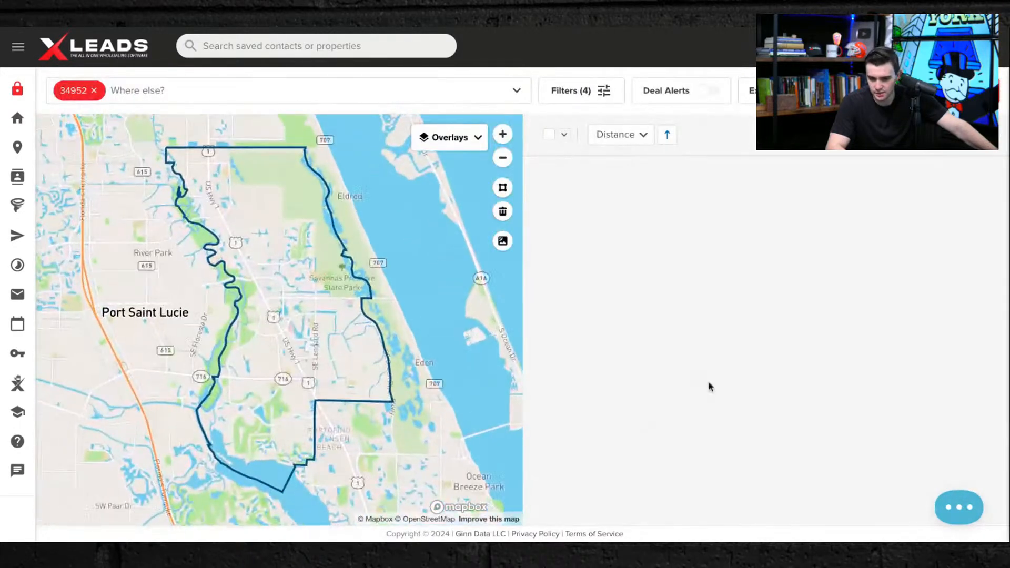
- Open the mobile home tagged Cash Buyer, Flipped and Pre-Foreclosure, and compare its previous and current listings under Before & After
scroll(715, 433, "down", 20)
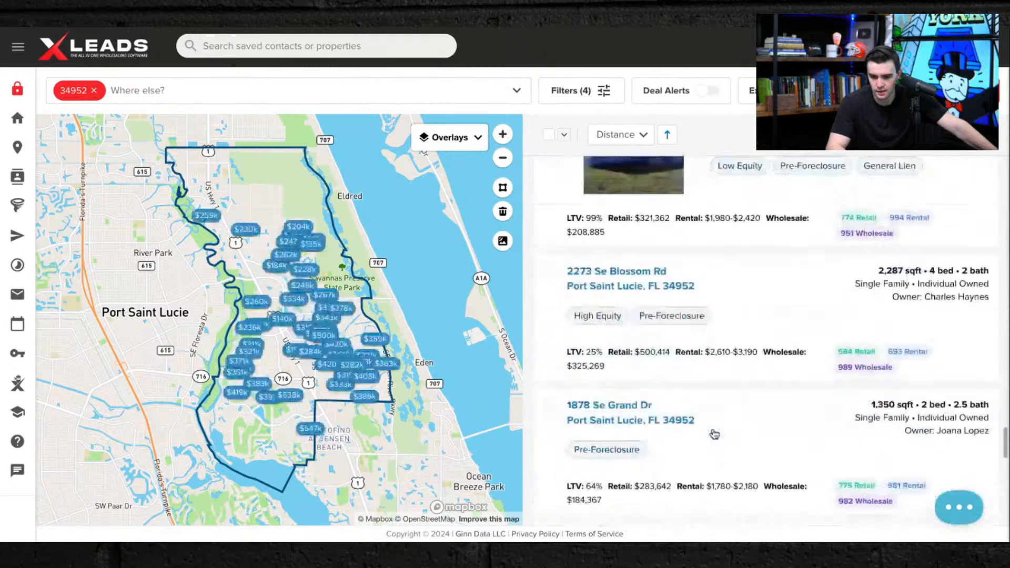
left_click(749, 372)
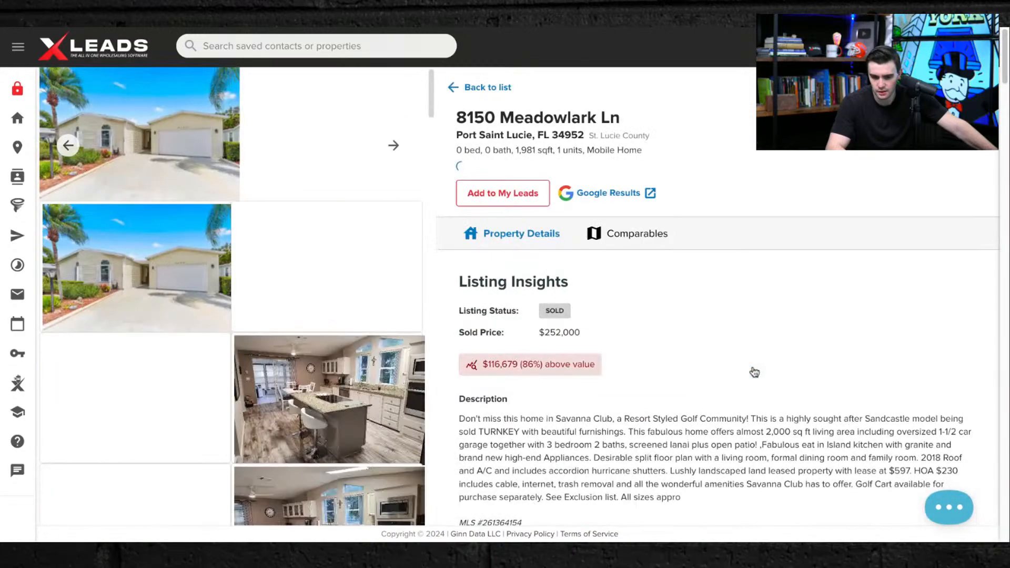
scroll(602, 419, "down", 12)
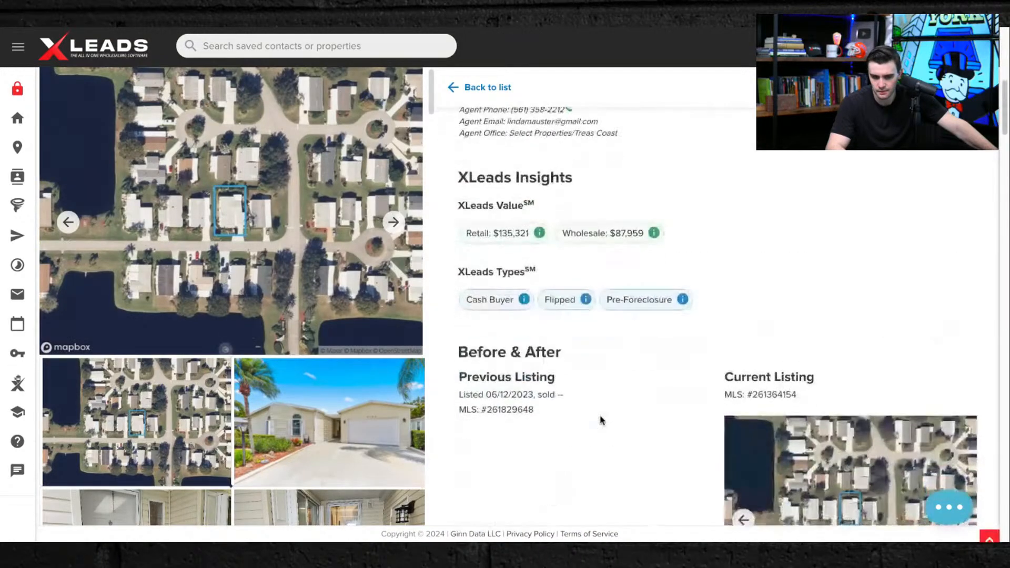
scroll(602, 419, "down", 10)
scroll(713, 197, "up", 2)
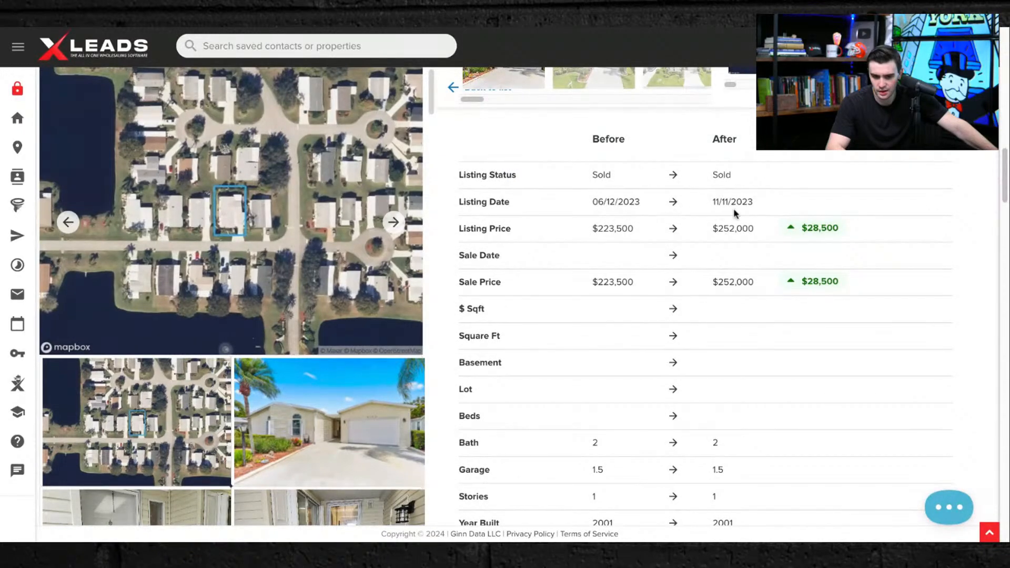
- Look through the interior and exterior photos of the flipped mobile home and return to the results list
scroll(565, 226, "up", 20)
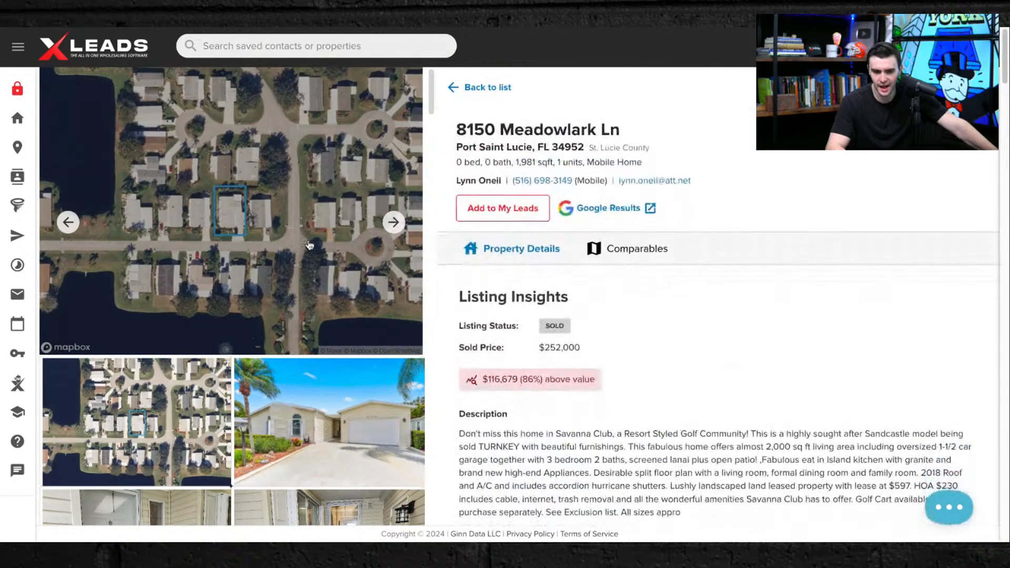
scroll(301, 361, "down", 20)
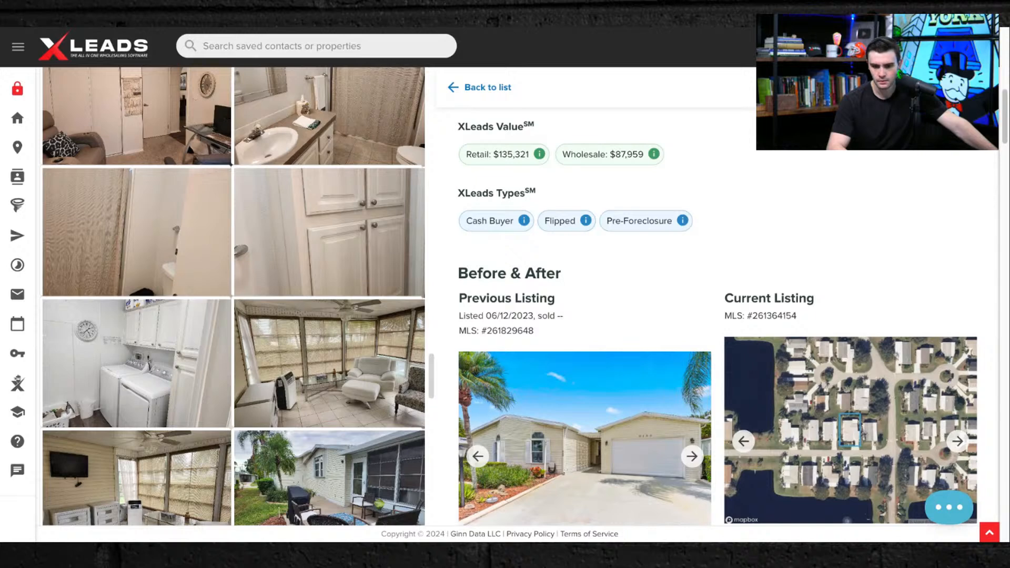
scroll(689, 257, "up", 10)
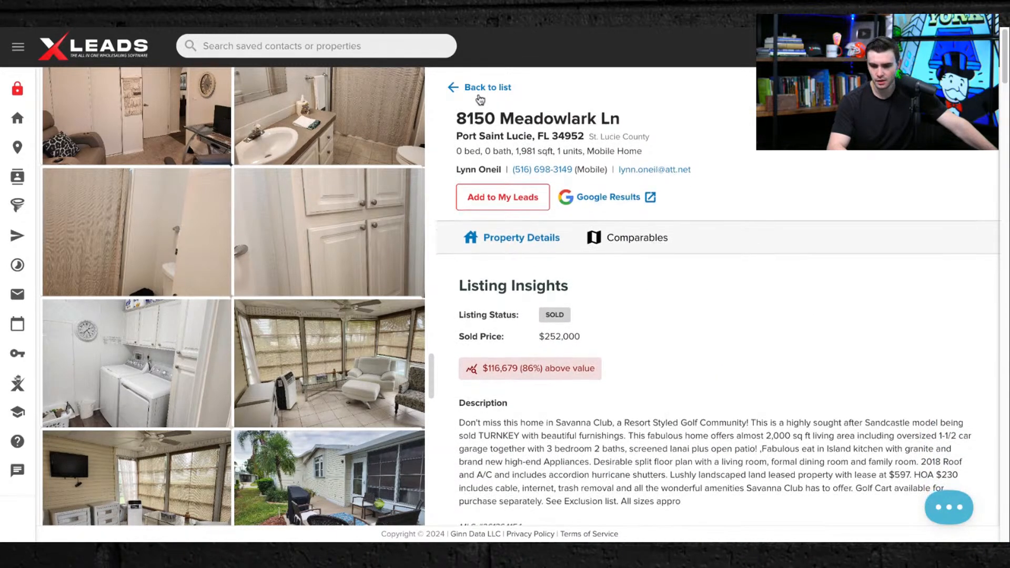
left_click(487, 87)
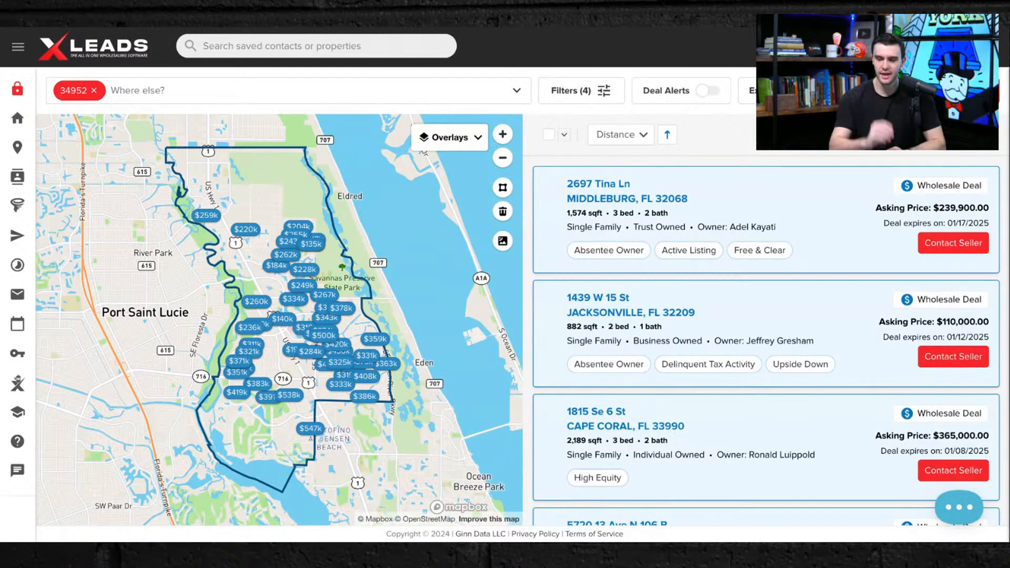
- View the details of the 936 sqft mobile home tagged Cash Buyer, Pre-Foreclosure and Upside Down, and return to the list
scroll(758, 221, "down", 10)
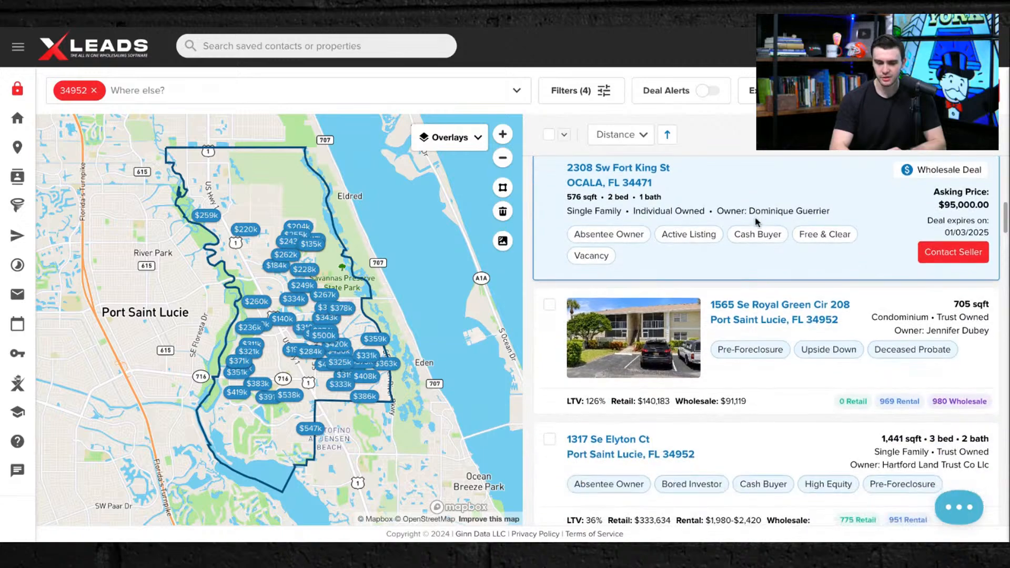
scroll(756, 222, "down", 4)
left_click(610, 386)
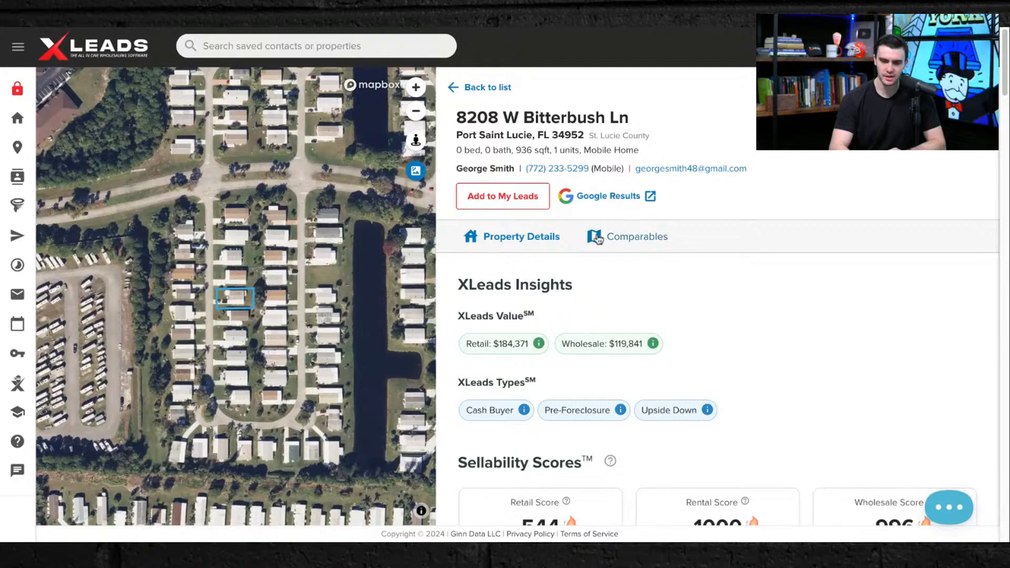
left_click(456, 91)
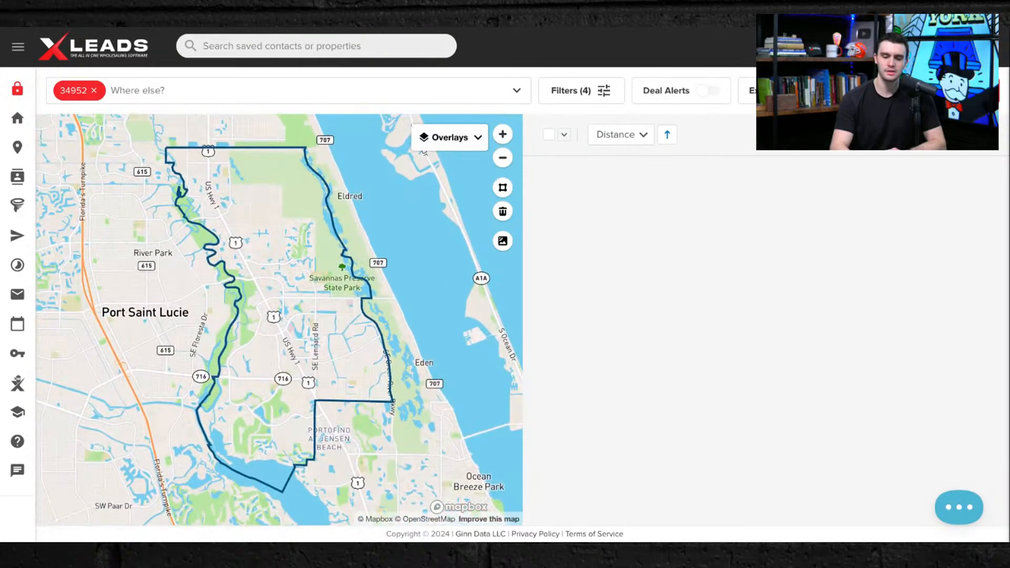